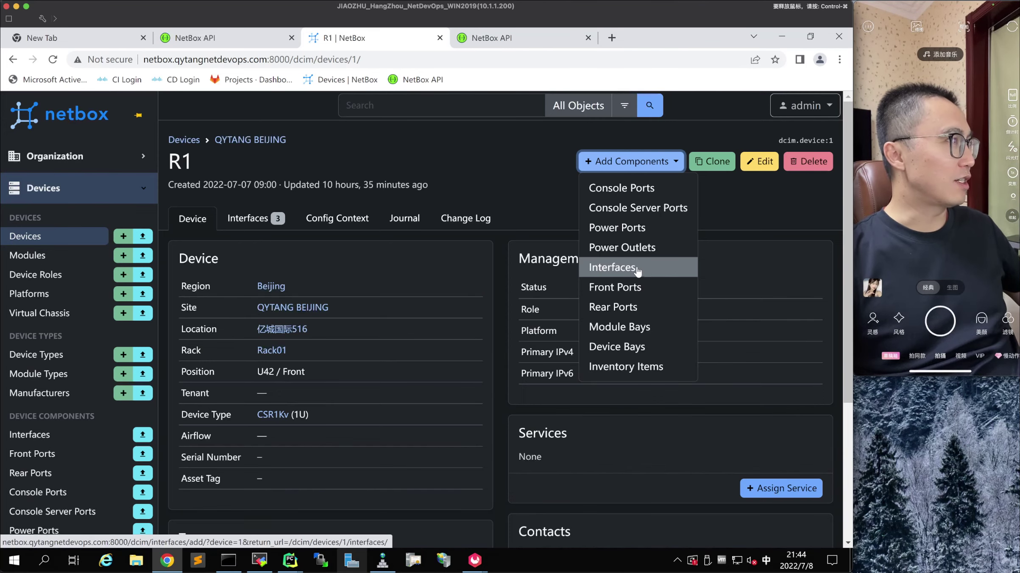
# Step: Start a new interface on device R1 named GigabitEthernet1 with the type 1000BASE-T (1GE)
pyautogui.click(637, 269)
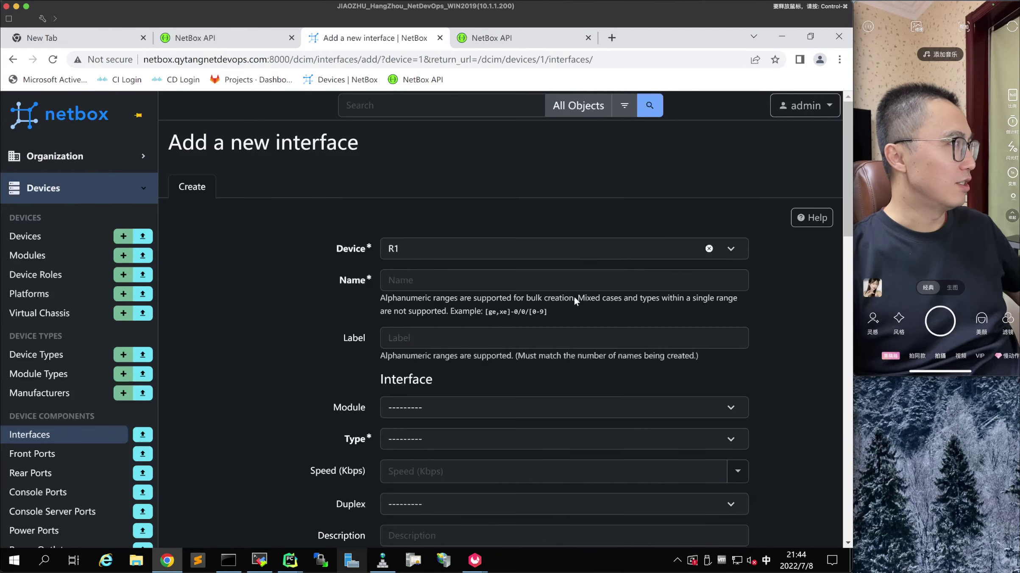
pyautogui.click(495, 287)
pyautogui.click(481, 310)
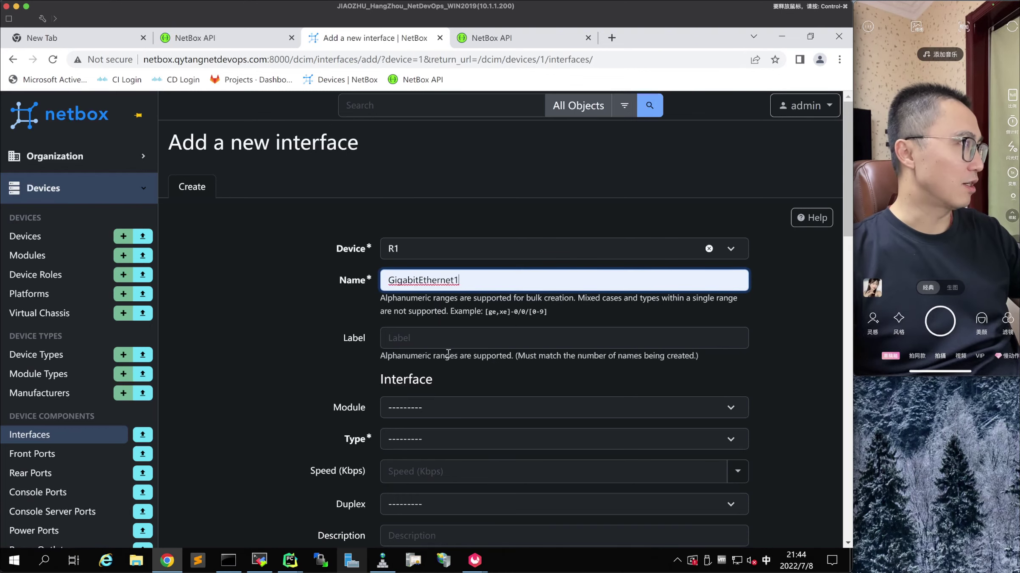
pyautogui.click(505, 417)
pyautogui.click(461, 441)
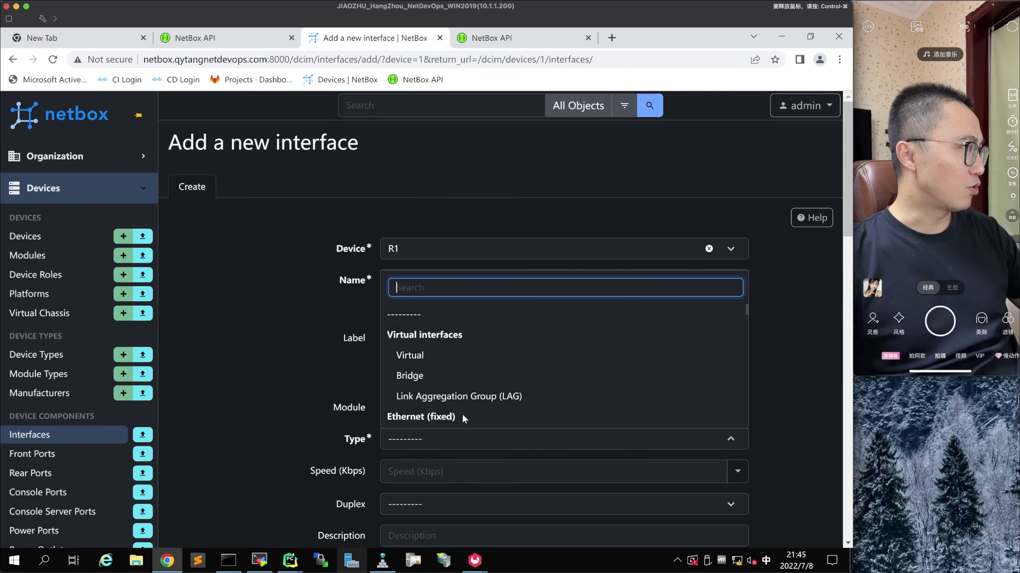
pyautogui.scroll(-2, 462, 413)
pyautogui.click(460, 397)
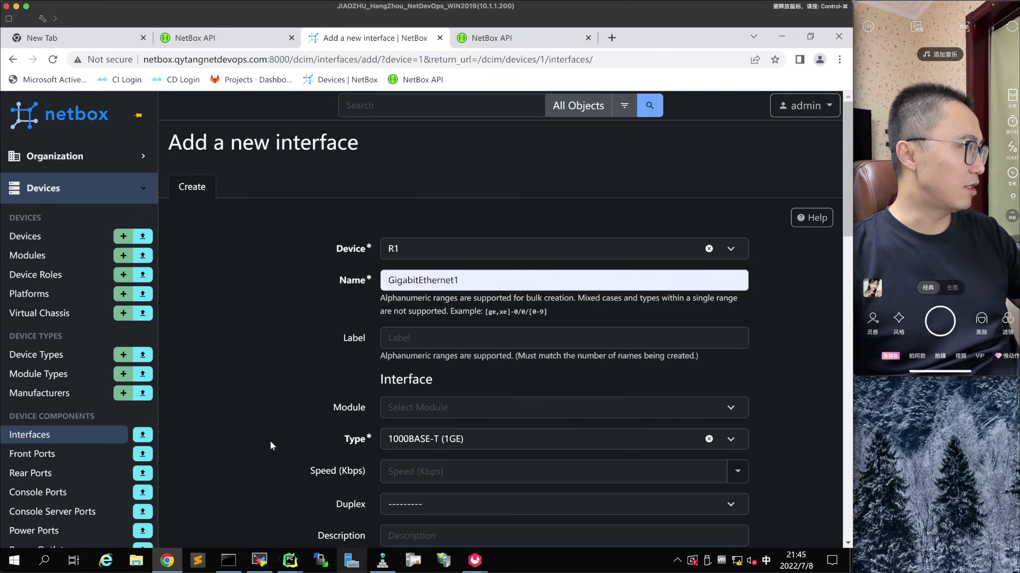
# Step: Review the remaining fields of the new interface form, from addressing and MTU through related interfaces, 802.1Q switching and wireless settings
pyautogui.scroll(-4, 316, 458)
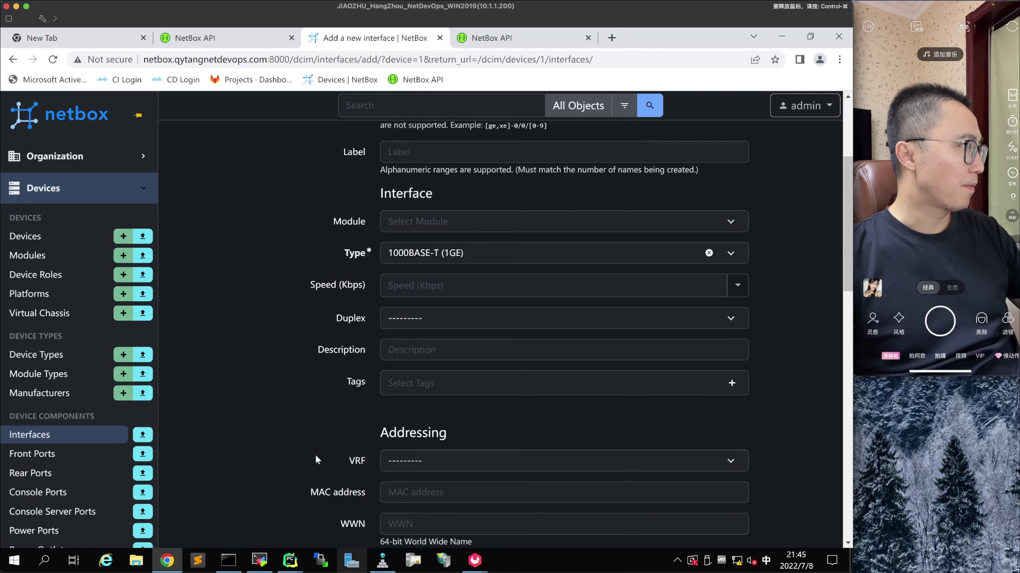
pyautogui.scroll(-6, 316, 458)
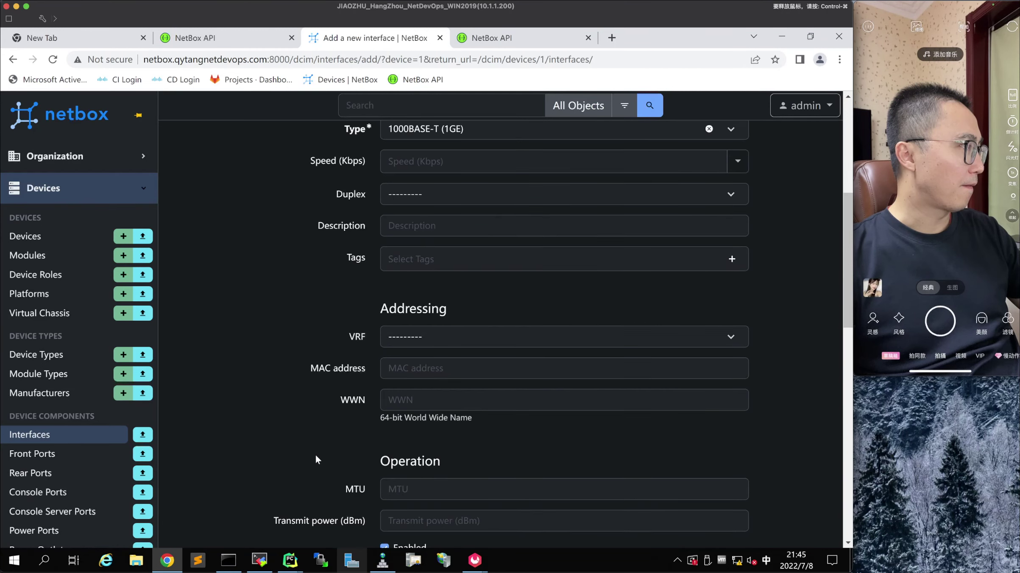
pyautogui.scroll(-1, 316, 459)
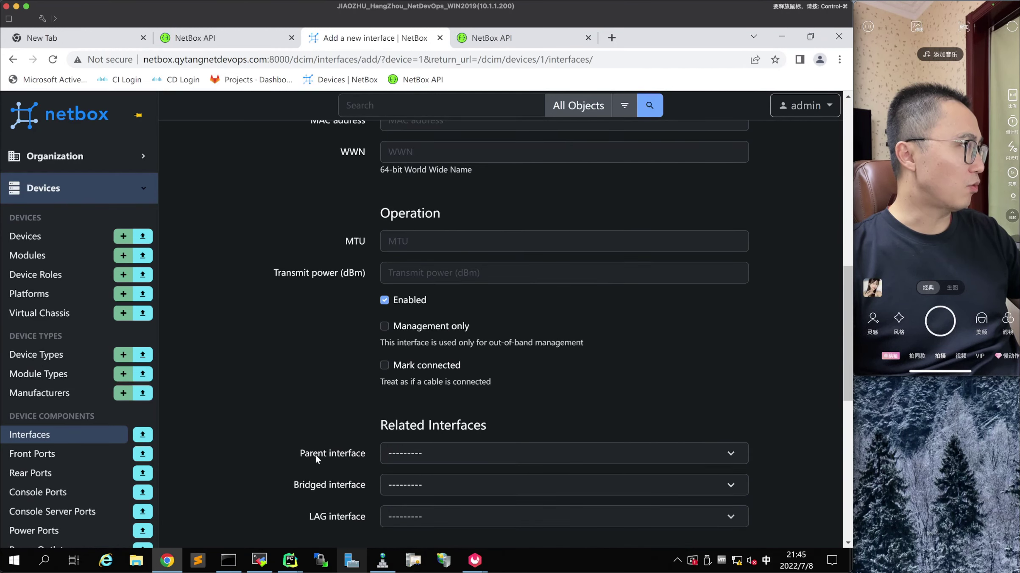
pyautogui.scroll(-4, 316, 455)
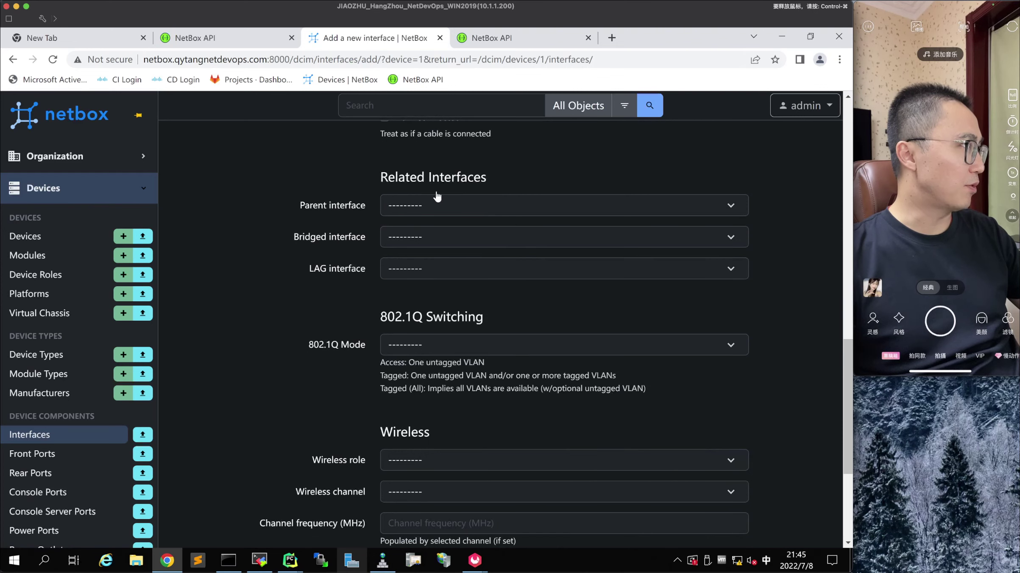
pyautogui.scroll(-4, 454, 389)
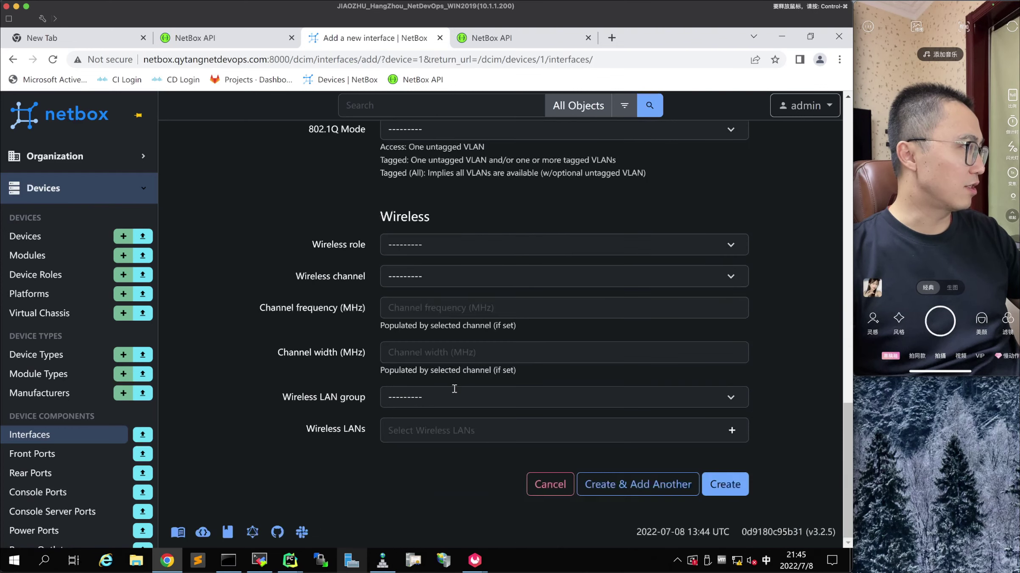
pyautogui.scroll(15, 469, 354)
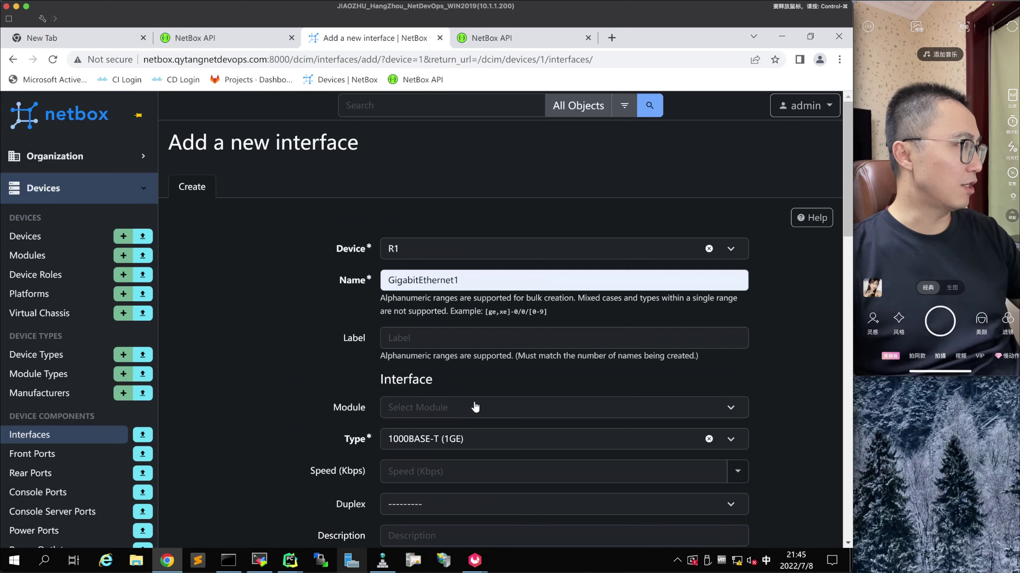
pyautogui.scroll(-1, 472, 419)
pyautogui.scroll(-13, 472, 419)
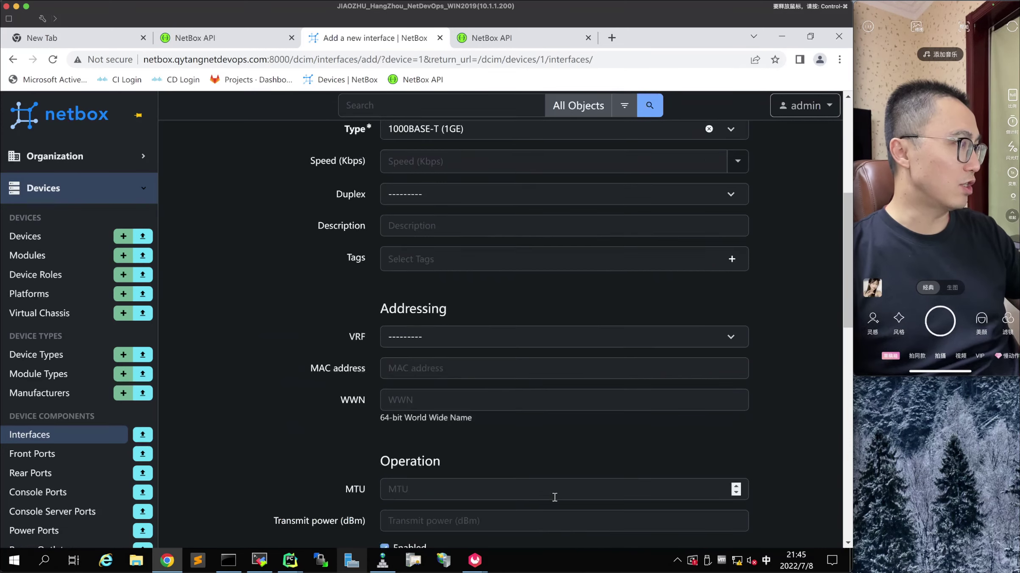
pyautogui.click(543, 491)
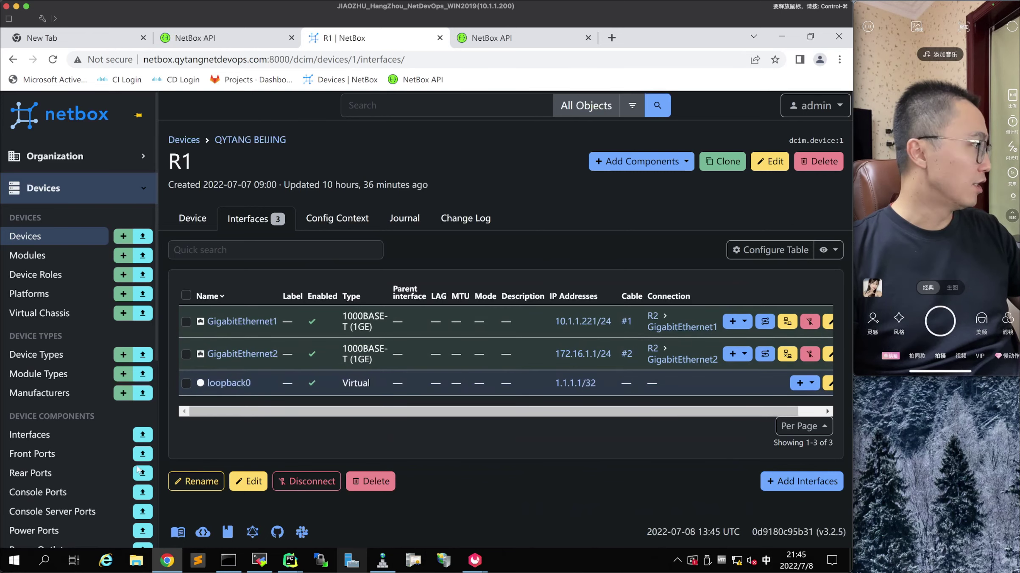
# Step: Open the IPAM form for adding a new IP address
pyautogui.scroll(-5, 70, 505)
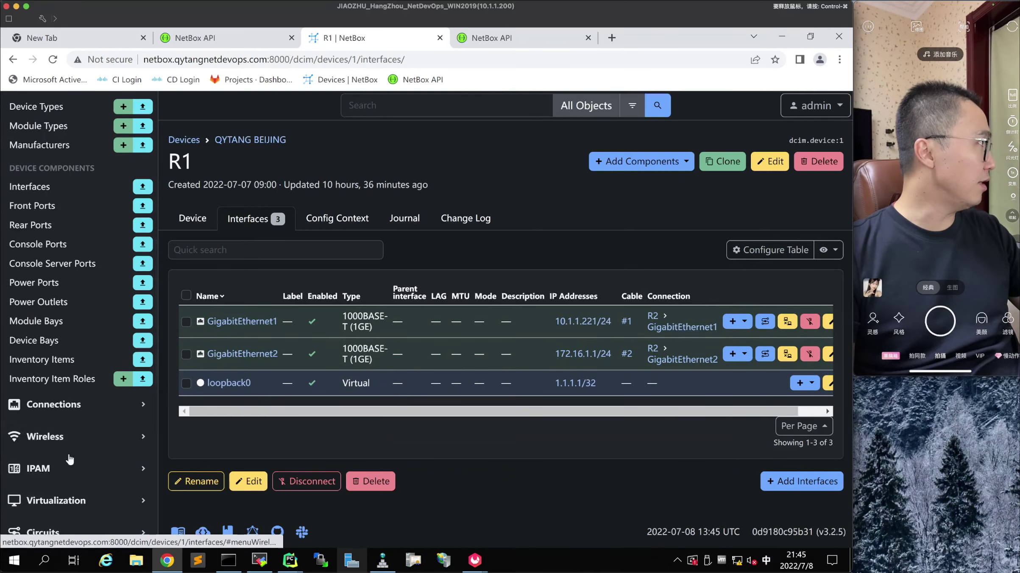
pyautogui.scroll(1, 71, 460)
pyautogui.scroll(3, 71, 460)
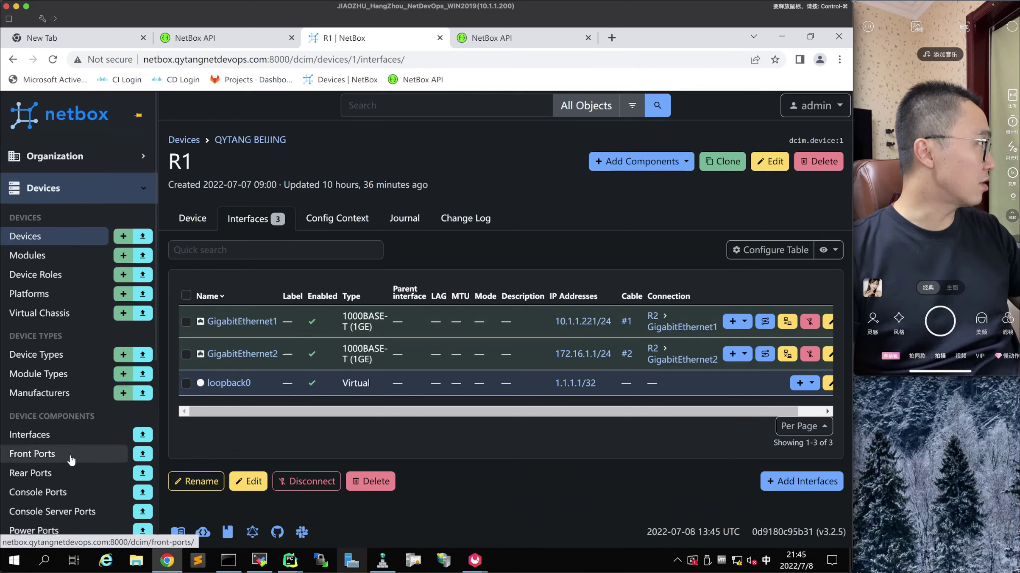
pyautogui.scroll(-4, 71, 460)
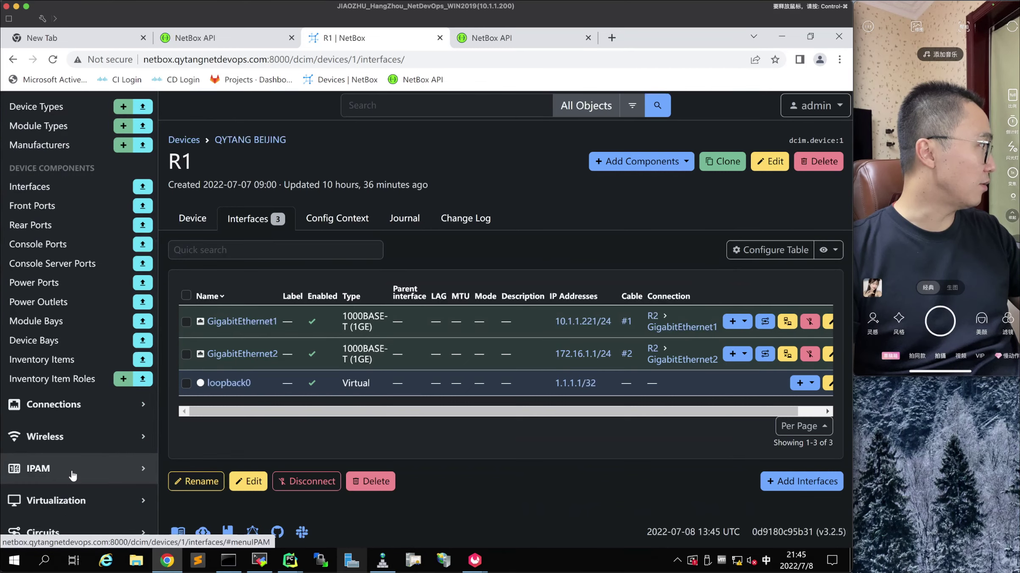
pyautogui.click(121, 478)
pyautogui.scroll(-7, 121, 478)
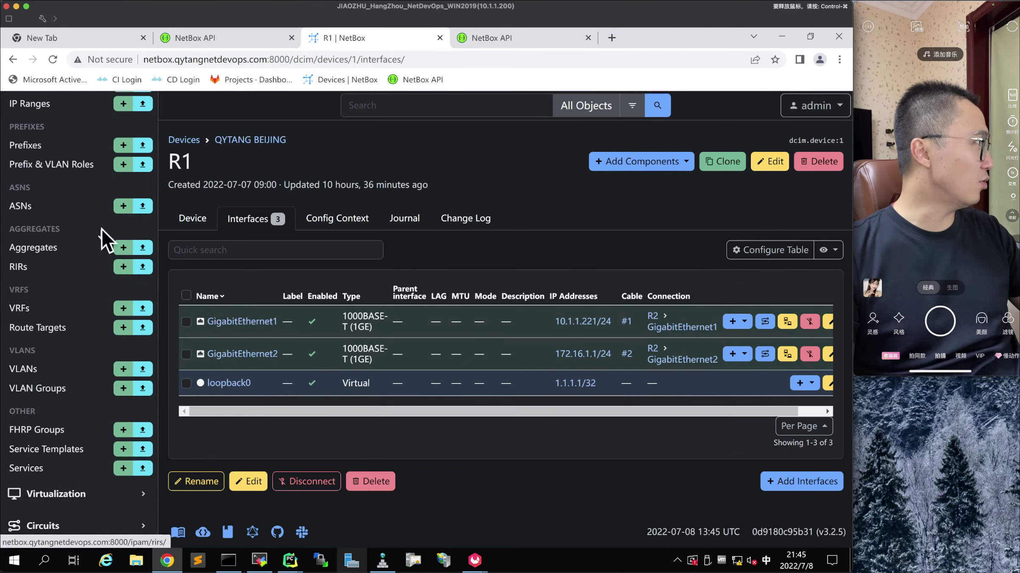
pyautogui.scroll(2, 76, 269)
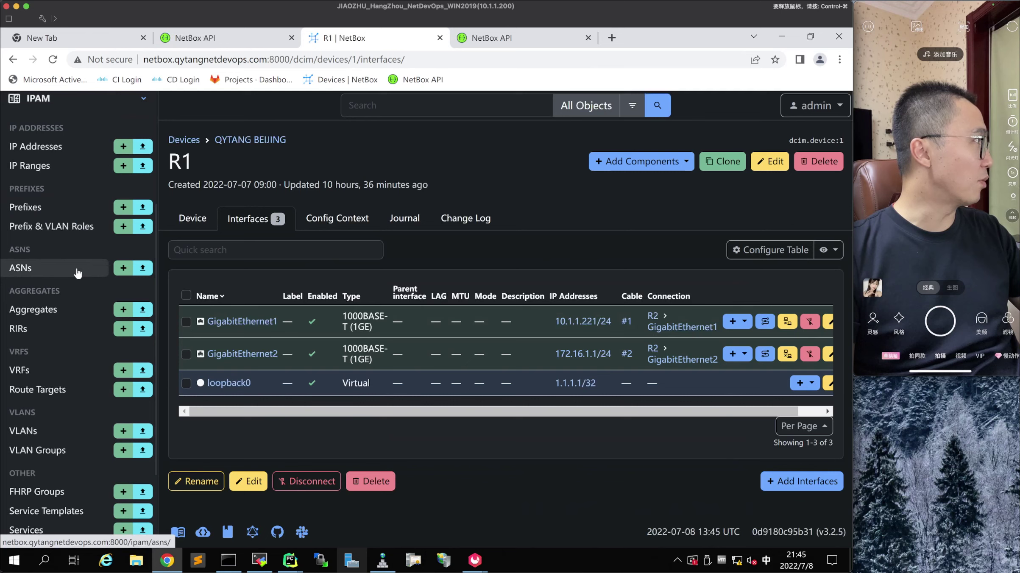
pyautogui.click(123, 208)
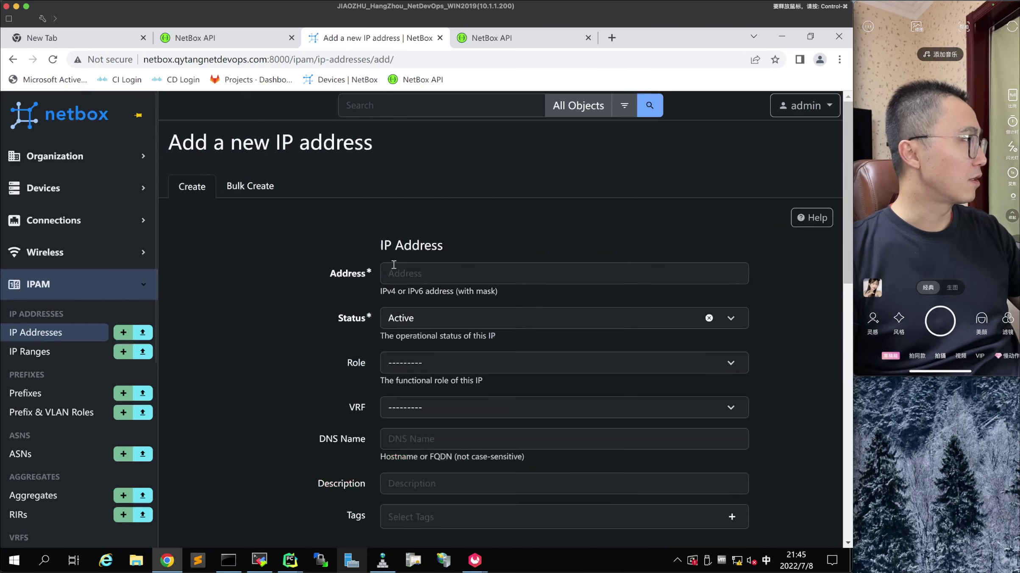
# Step: Enter 192.168.1.1/23 as the address of the new IP address
pyautogui.click(394, 268)
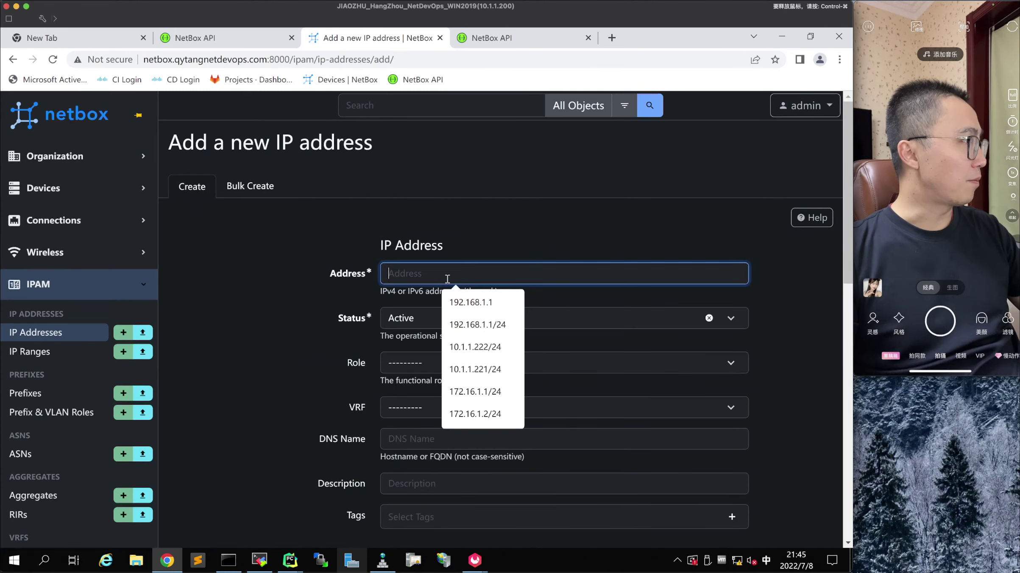
pyautogui.click(472, 306)
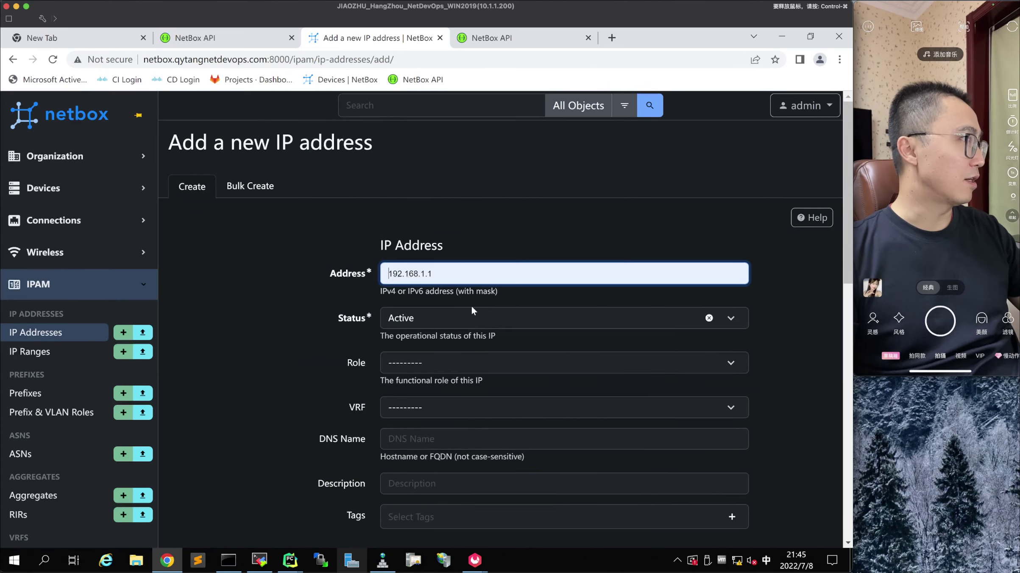
pyautogui.click(483, 281)
pyautogui.write('/23')
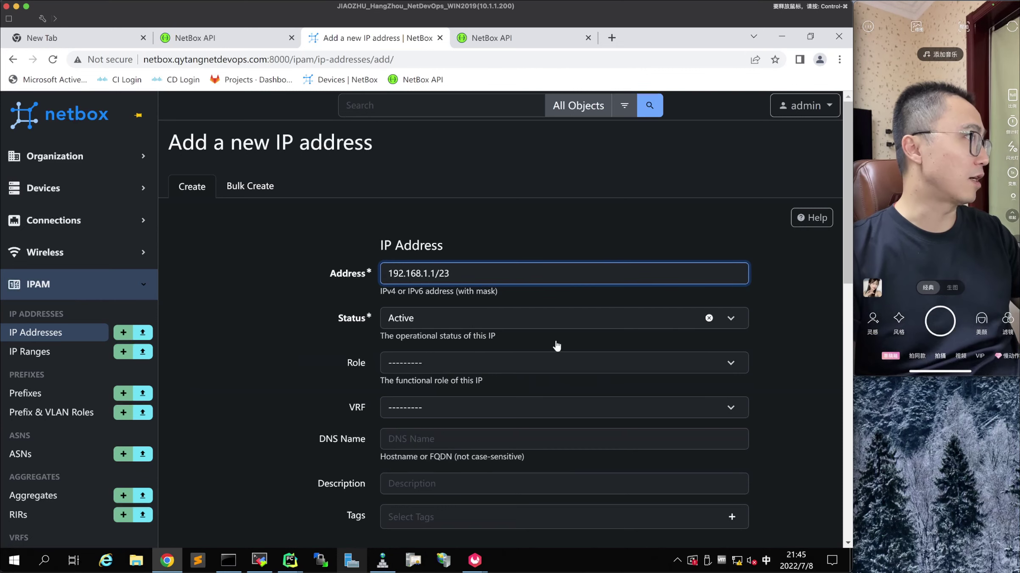
# Step: Check which devices are offered for the new IP address's interface assignment, without assigning one
pyautogui.scroll(-4, 740, 377)
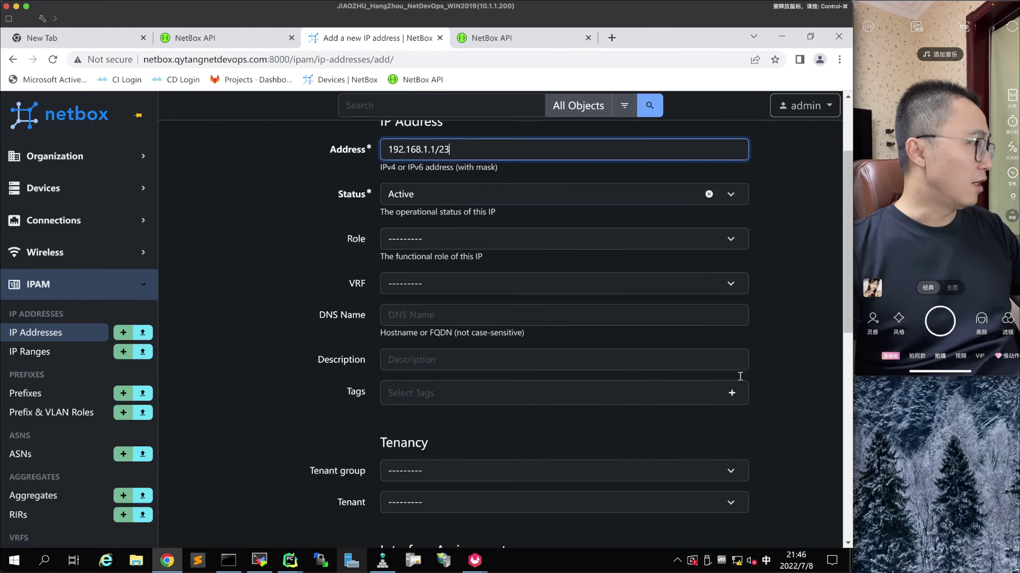
pyautogui.scroll(-2, 740, 376)
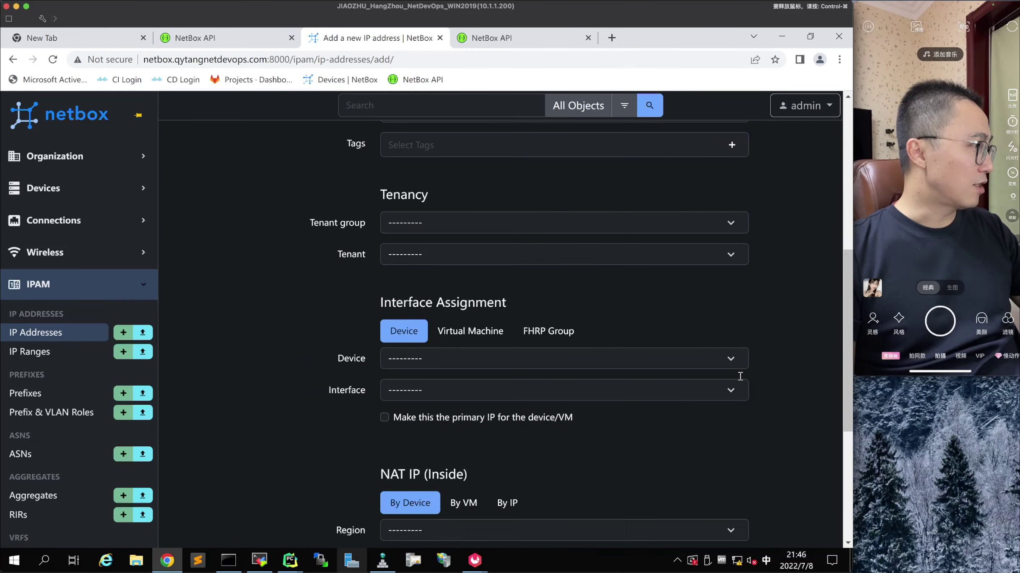
pyautogui.click(469, 358)
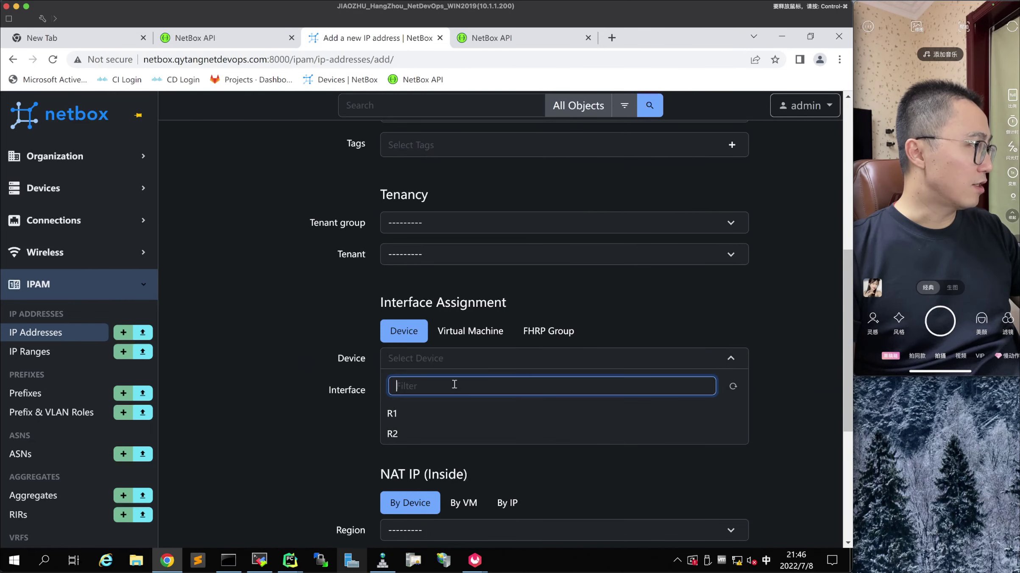
pyautogui.click(335, 409)
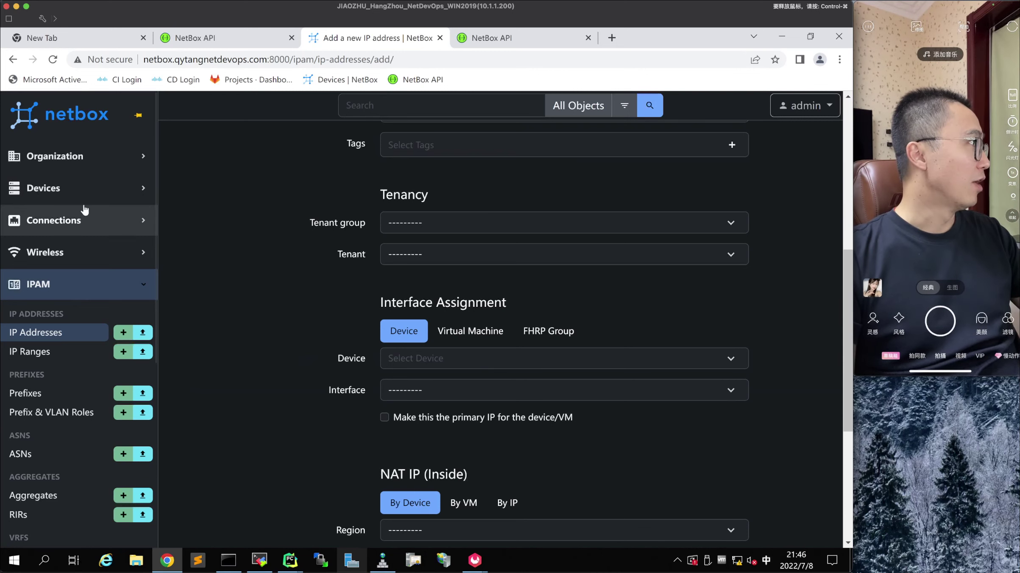
# Step: Leave the IP address form and open device R1 from the device list for editing
pyautogui.click(64, 190)
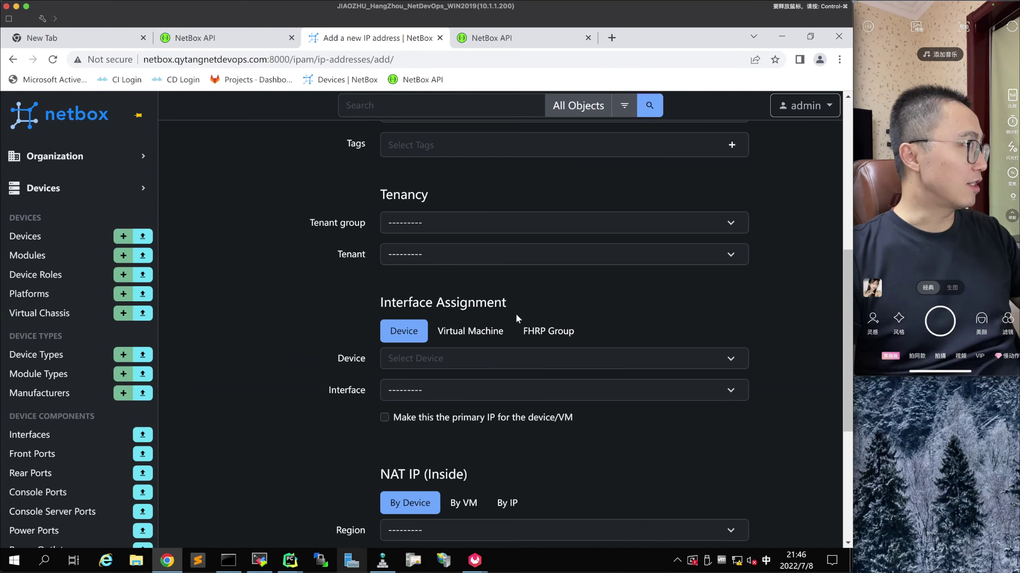
pyautogui.click(73, 235)
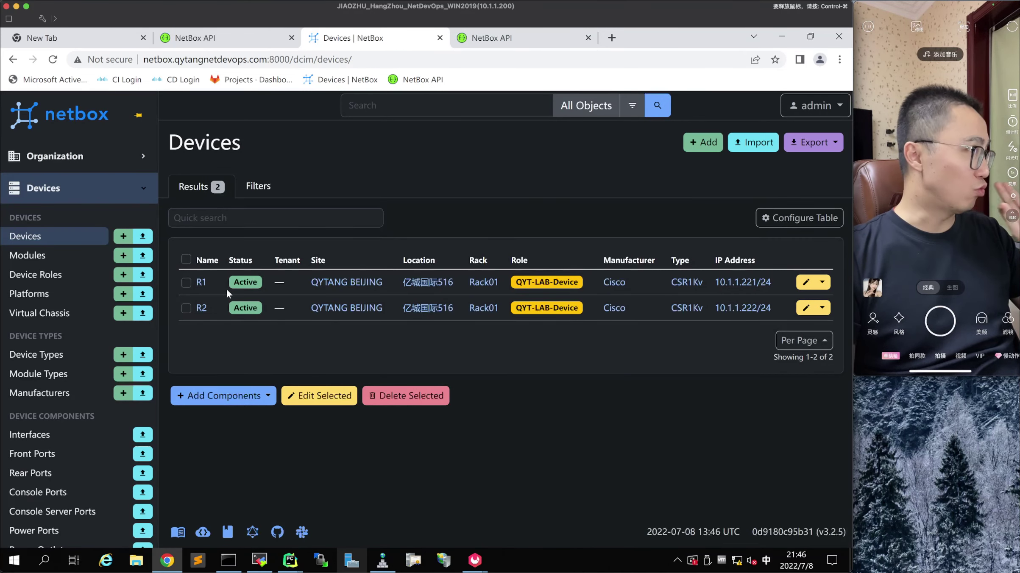
pyautogui.click(201, 283)
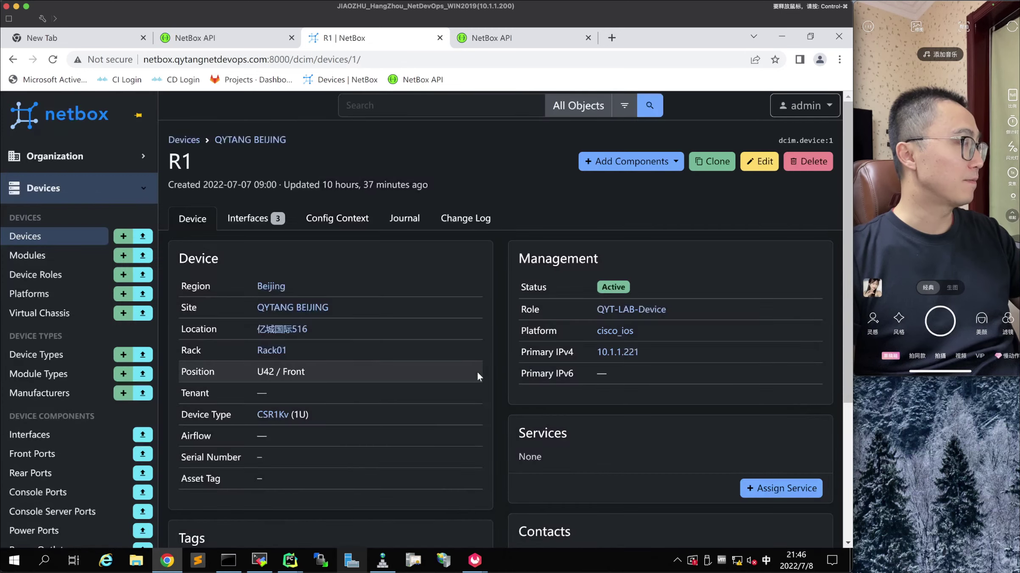
pyautogui.click(765, 162)
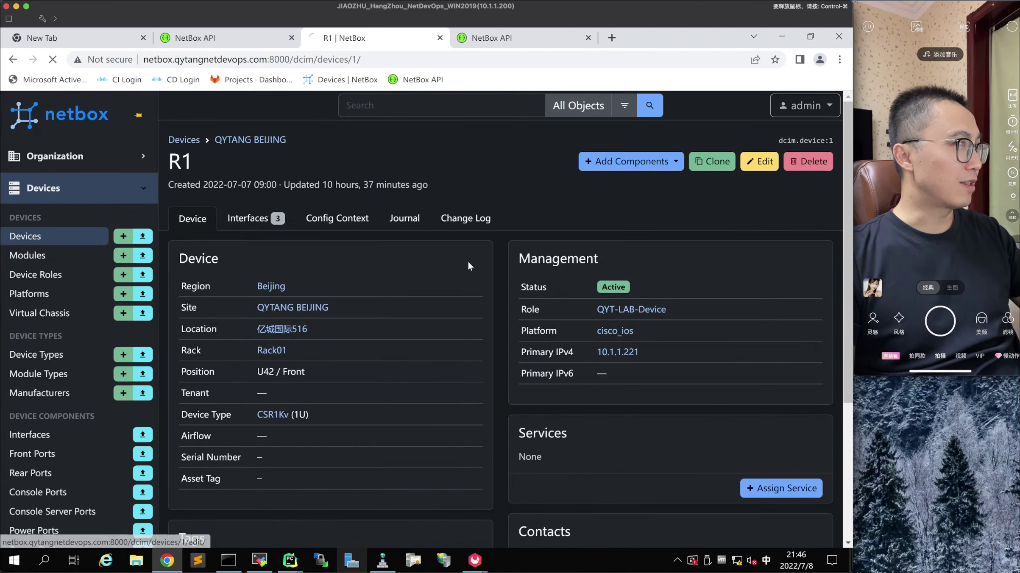
# Step: Look through R1's edit form and examine the interface IPs available as its primary IPv4 address
pyautogui.scroll(-15, 505, 342)
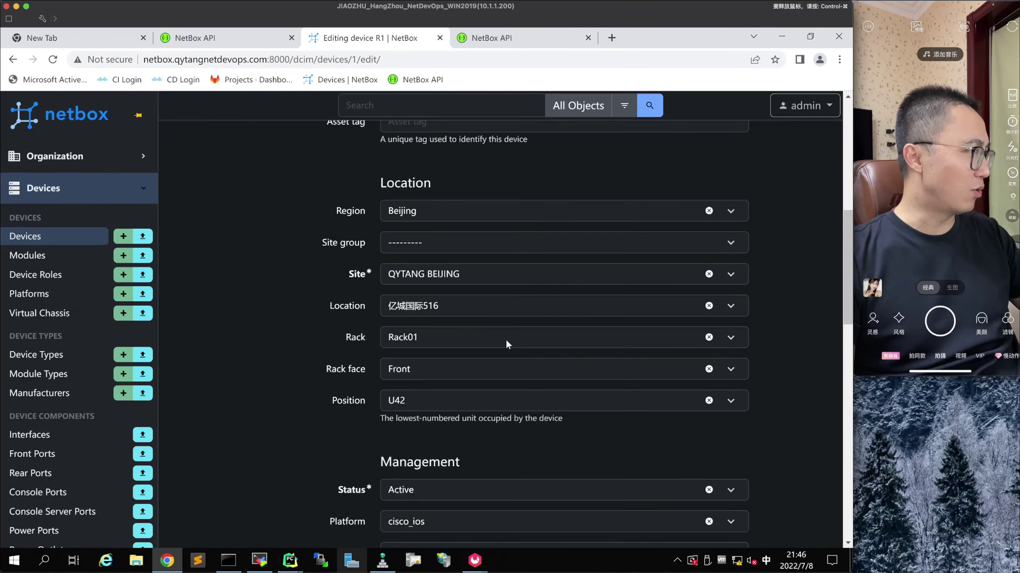
pyautogui.scroll(-20, 507, 345)
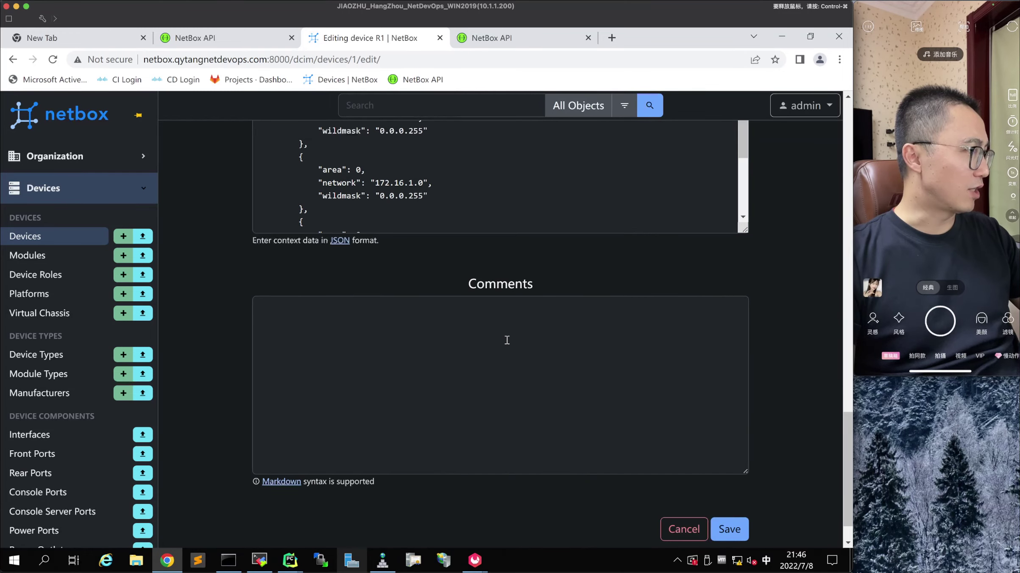
pyautogui.scroll(20, 507, 341)
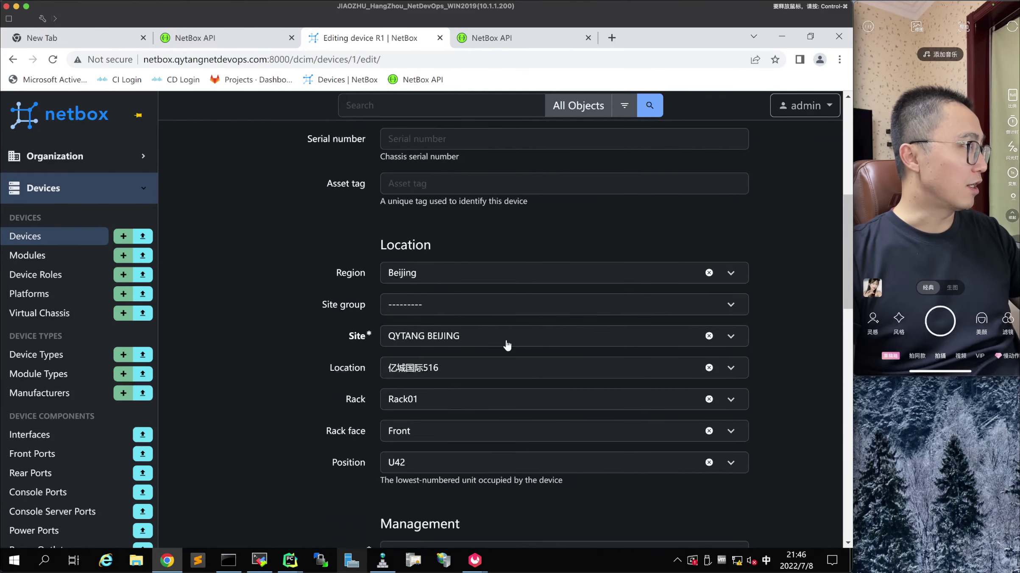
pyautogui.scroll(-5, 507, 345)
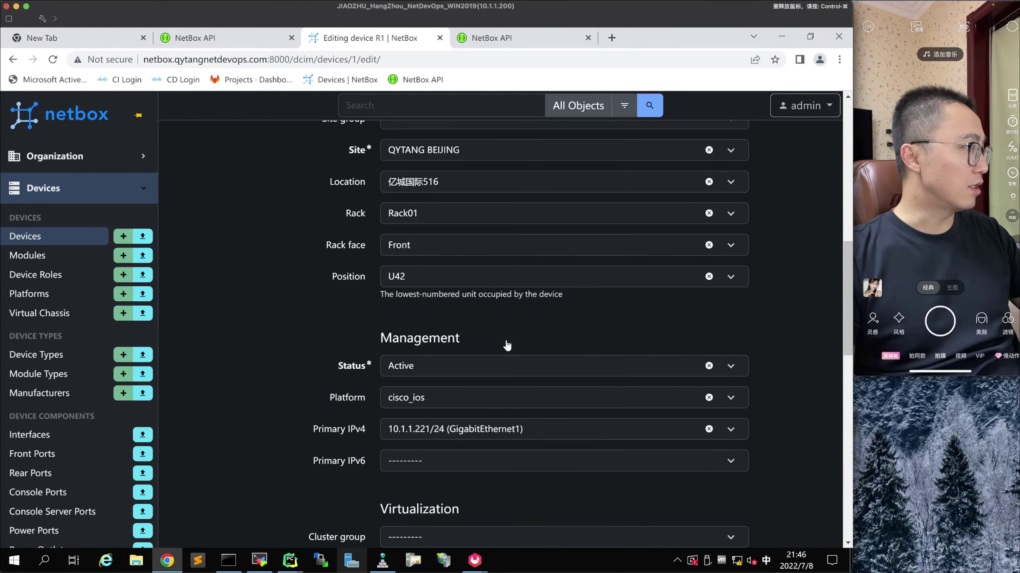
pyautogui.click(498, 429)
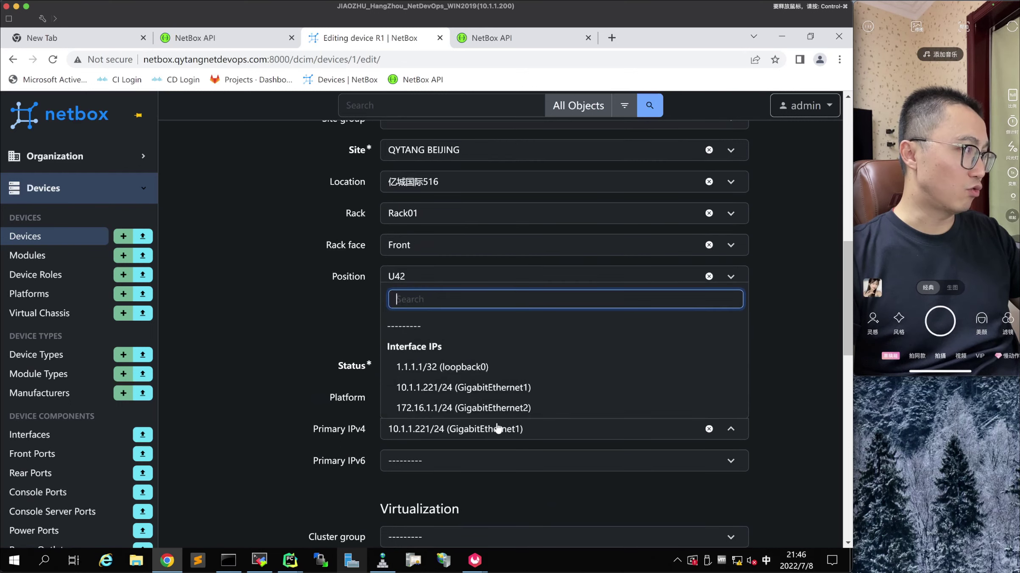
pyautogui.click(772, 429)
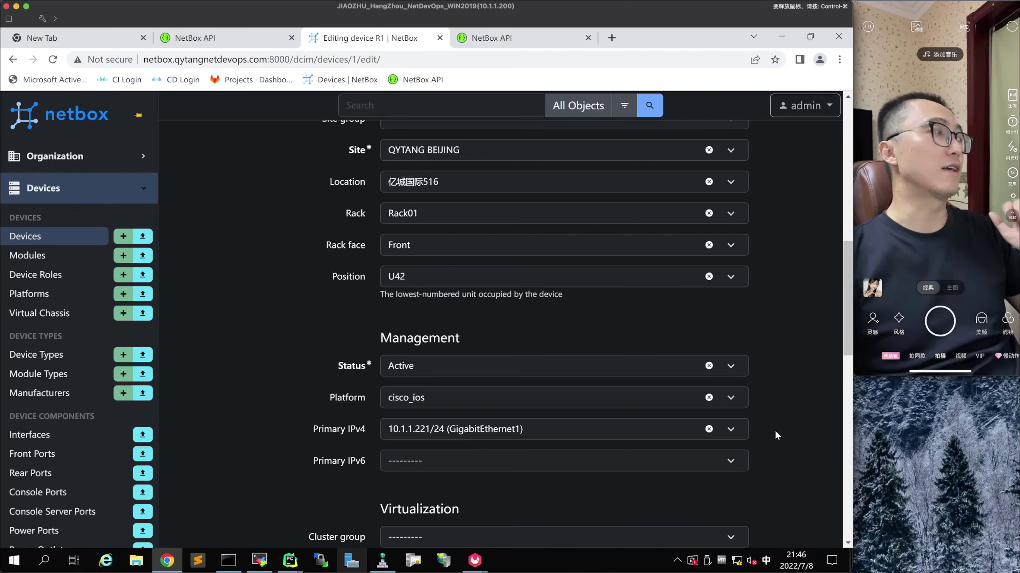
# Step: Leave R1's edit form and open device R1's interface list to examine its IP addresses and connections
pyautogui.press('super+Tab')
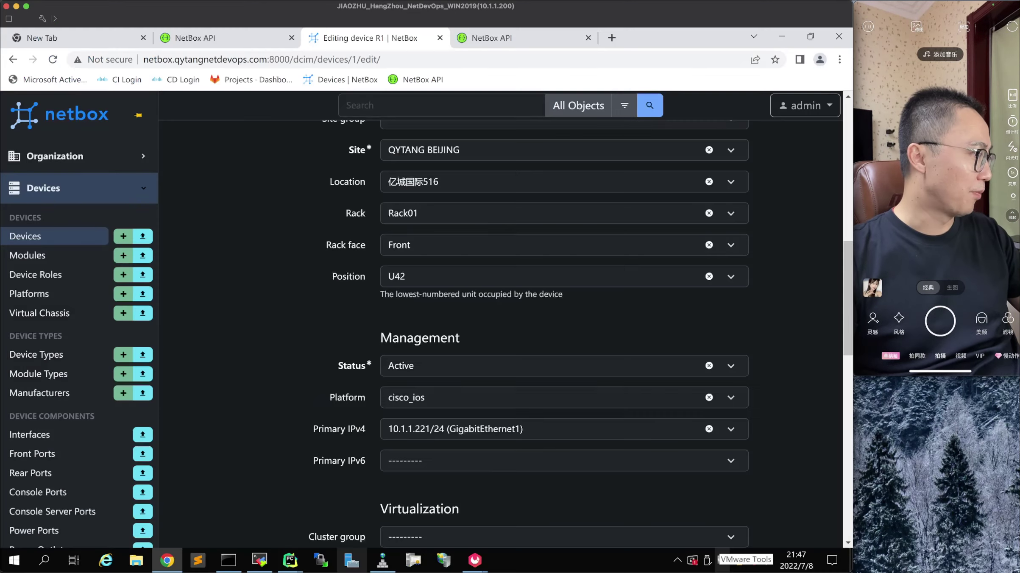
pyautogui.press('super+Tab')
pyautogui.click(53, 240)
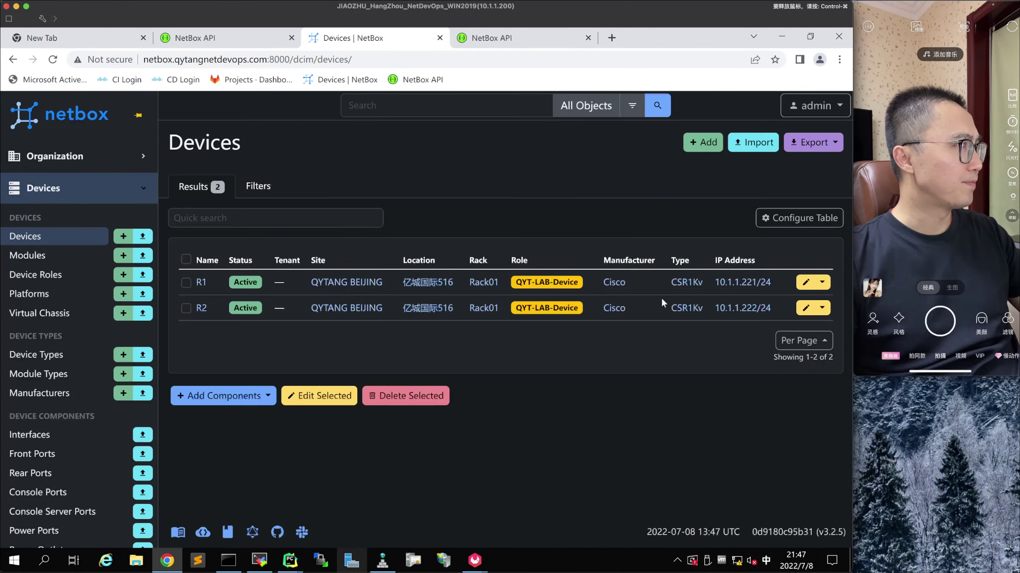
pyautogui.click(201, 283)
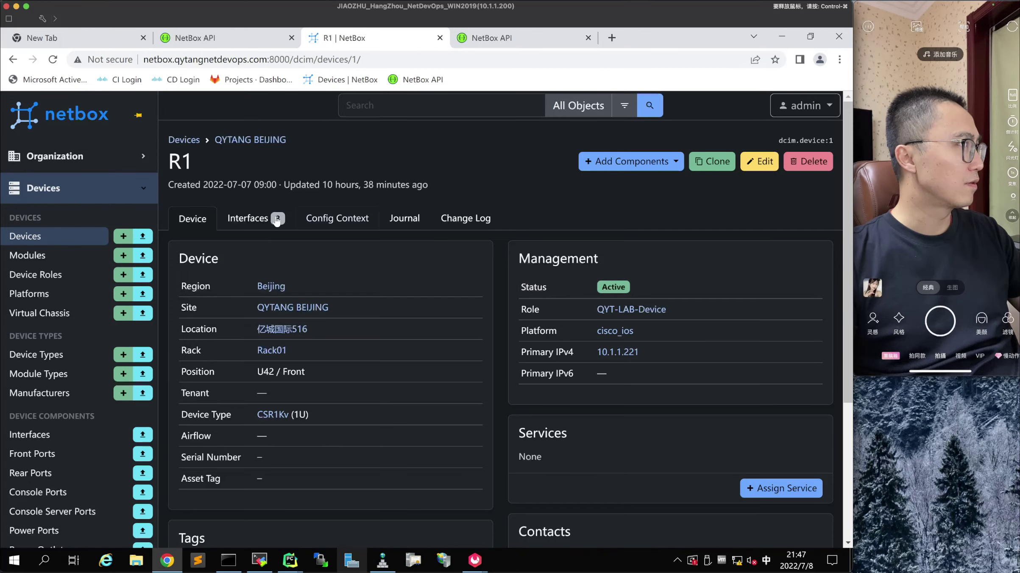
pyautogui.click(276, 219)
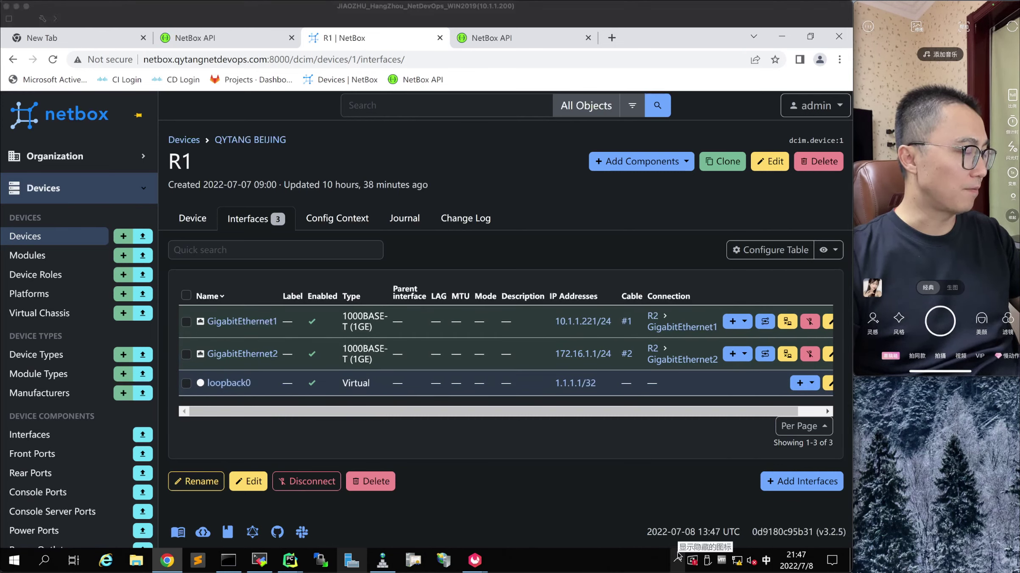
# Step: Switch to OneNote and draw two routers joined by two links with the blue marker, labelling the upper link 10.1.1.0
pyautogui.press('super+Tab')
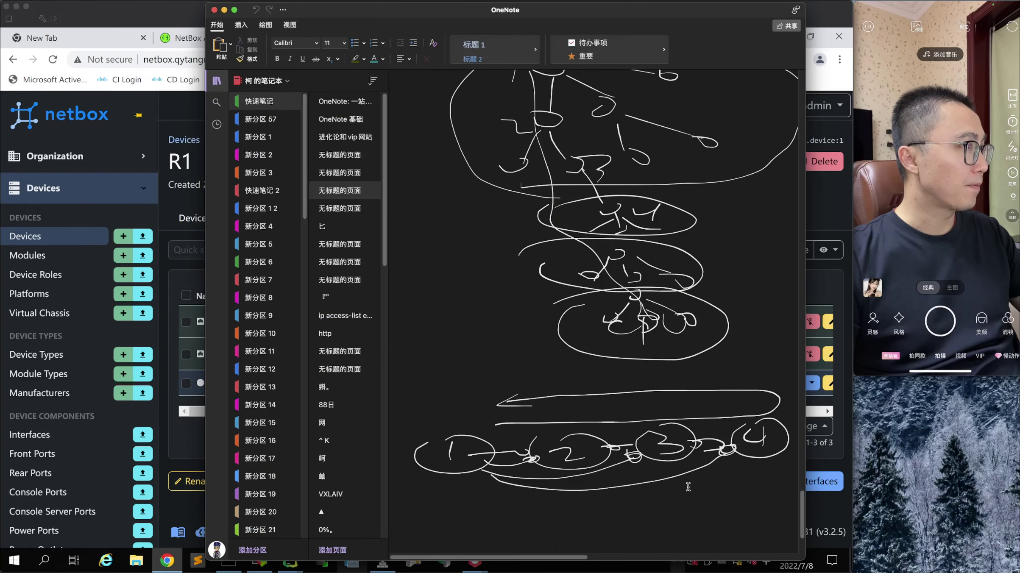
pyautogui.scroll(3, 688, 486)
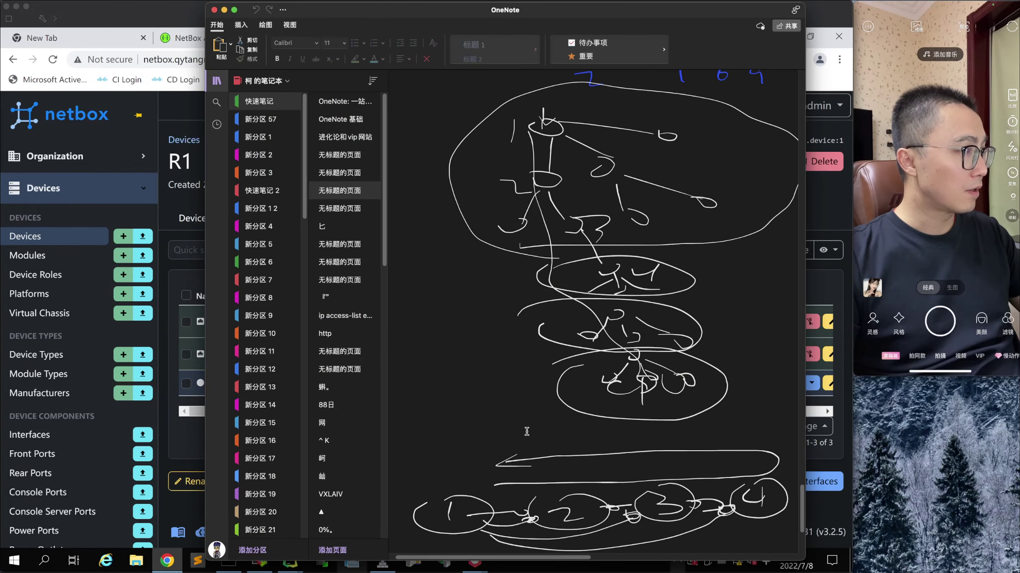
pyautogui.click(241, 26)
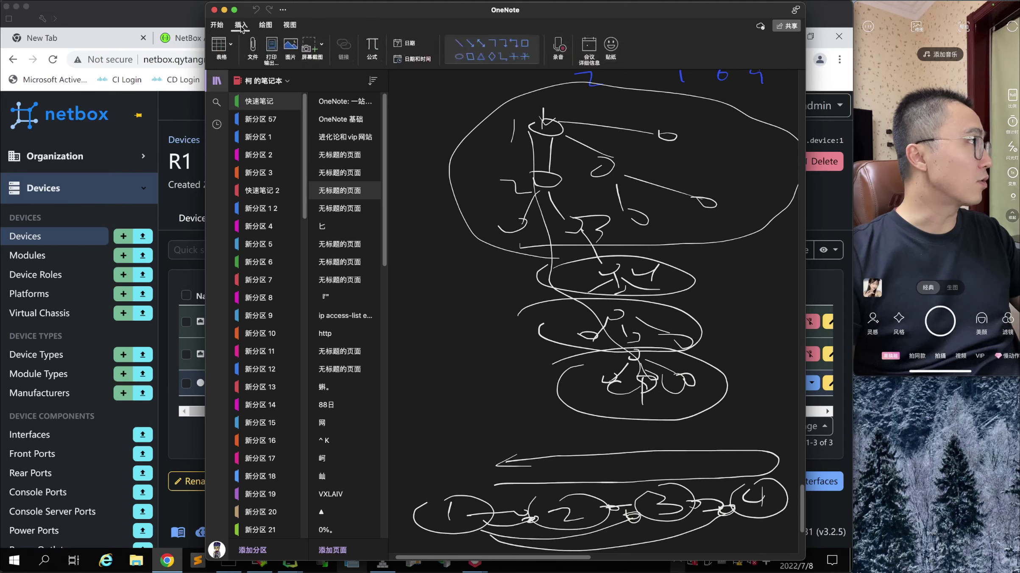
pyautogui.click(220, 26)
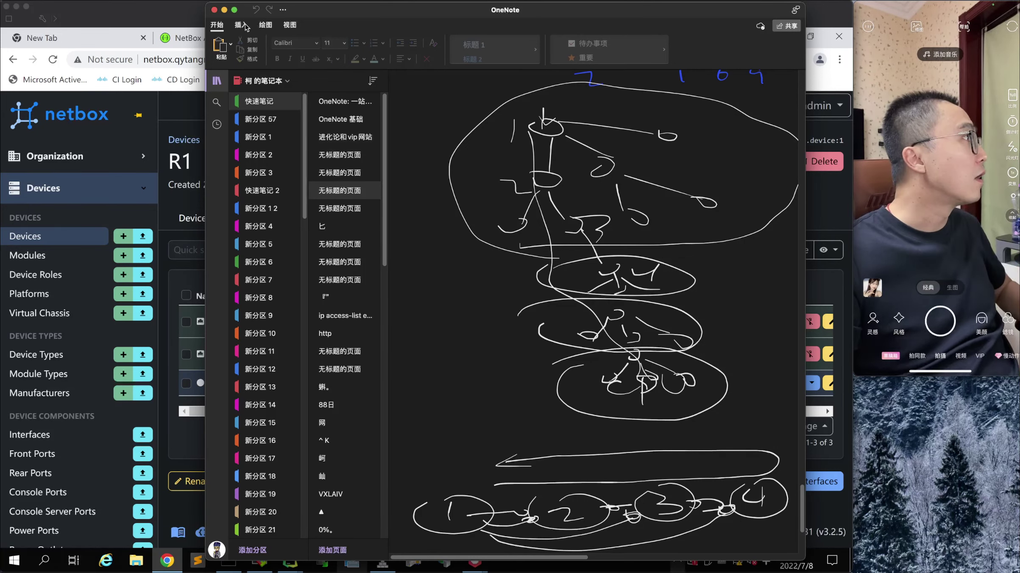
pyautogui.click(267, 25)
pyautogui.click(329, 45)
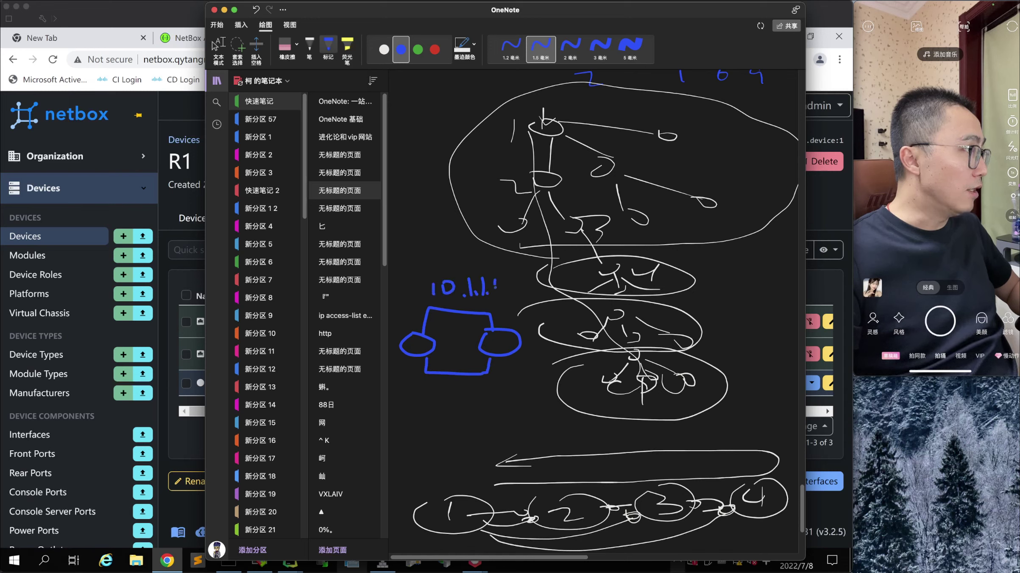
pyautogui.moveTo(400, 318); pyautogui.dragTo(404, 325)
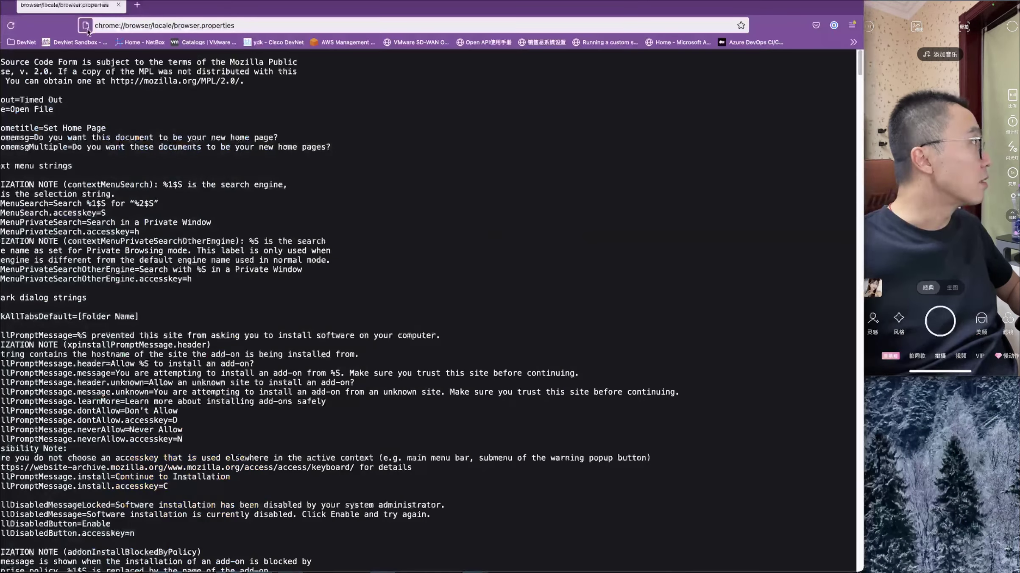
# Step: Switch to the browser, launch the HTML5 vSphere Client and check the addresses of the NB_C8Kv1 and NB_C8Kv2 virtual machines
pyautogui.click(172, 34)
pyautogui.click(200, 63)
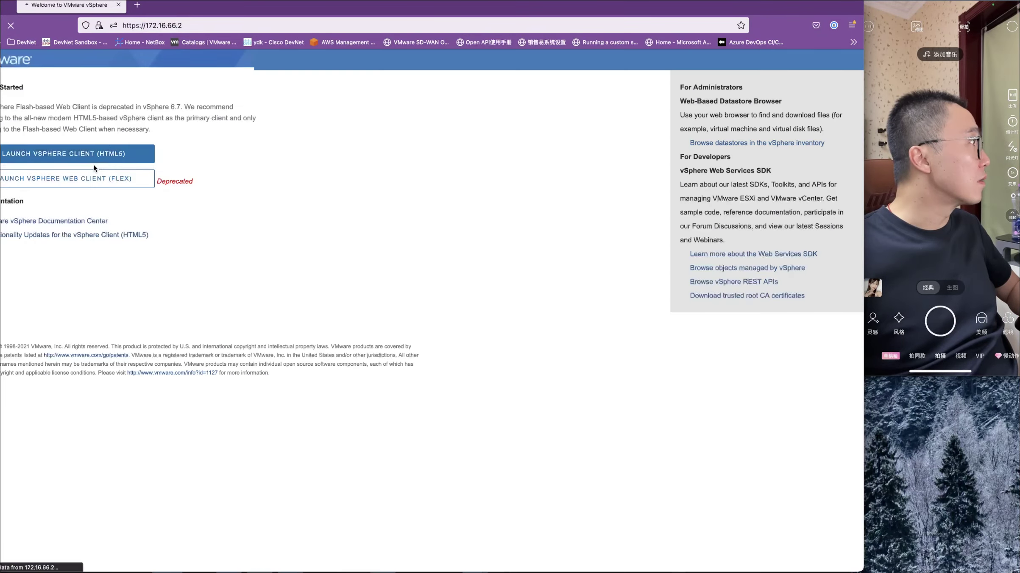
pyautogui.click(94, 162)
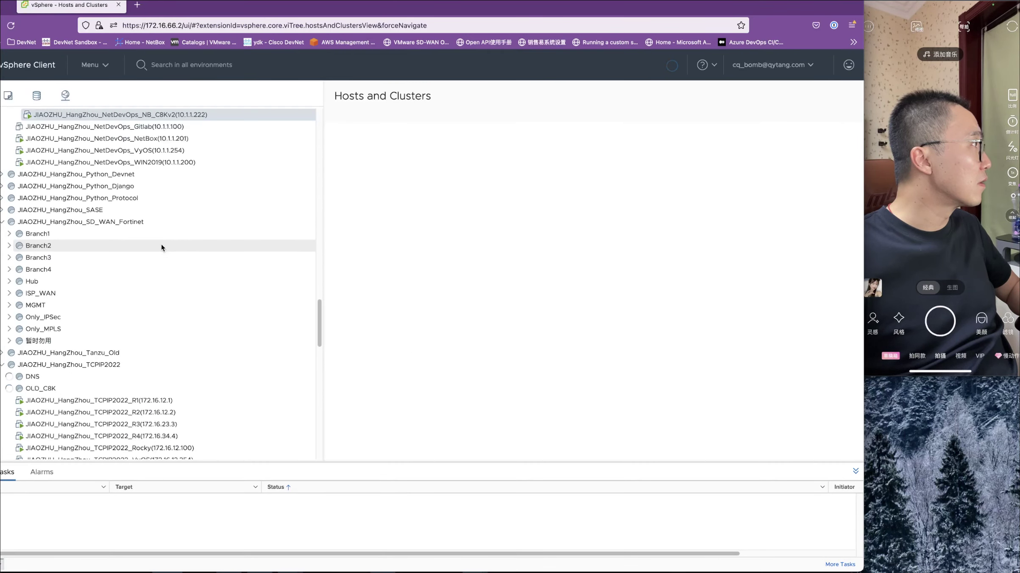
pyautogui.scroll(3, 214, 275)
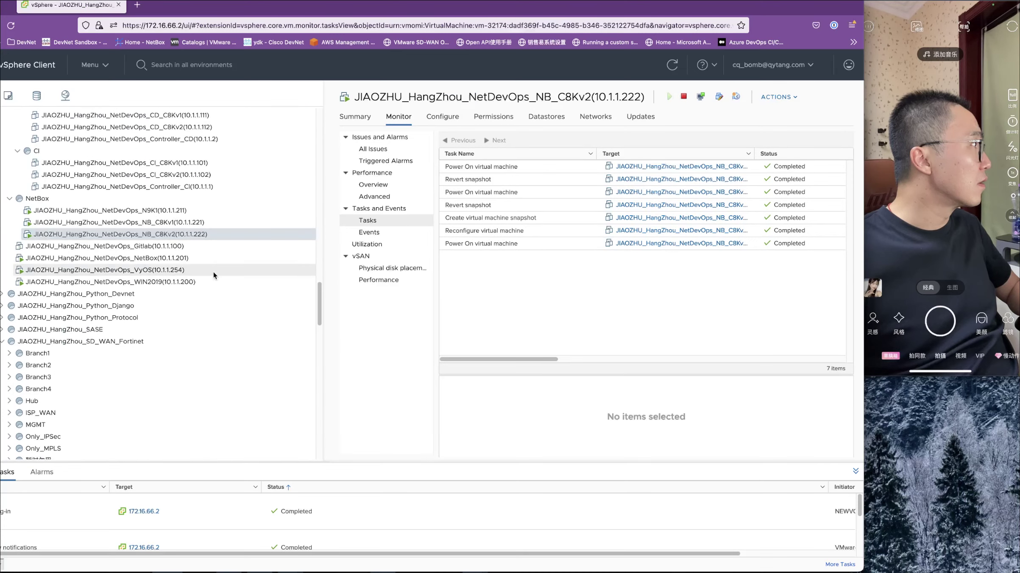
pyautogui.click(193, 222)
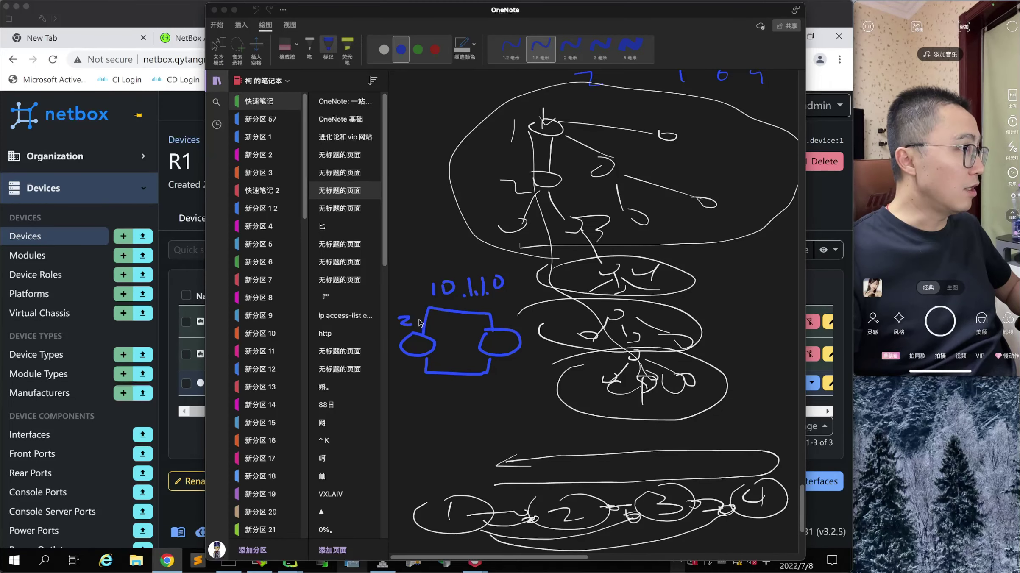
# Step: Return to the OneNote sketch and label the upper link's ends 221 and 222, the lower link 172.16.1.0 and its ends .1 and .2
pyautogui.click(419, 323)
pyautogui.moveTo(412, 318); pyautogui.dragTo(424, 325)
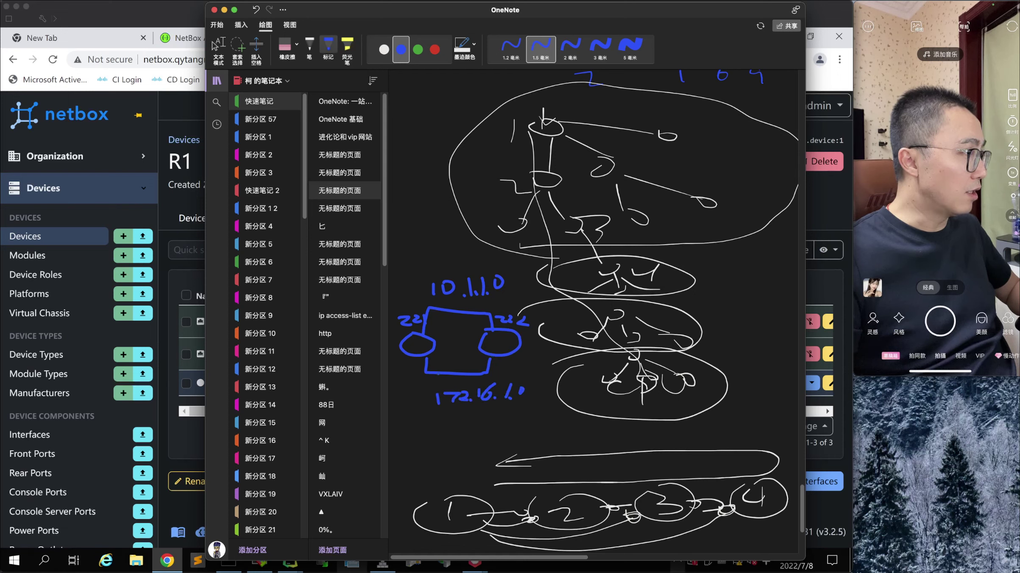
pyautogui.moveTo(504, 361); pyautogui.dragTo(518, 370)
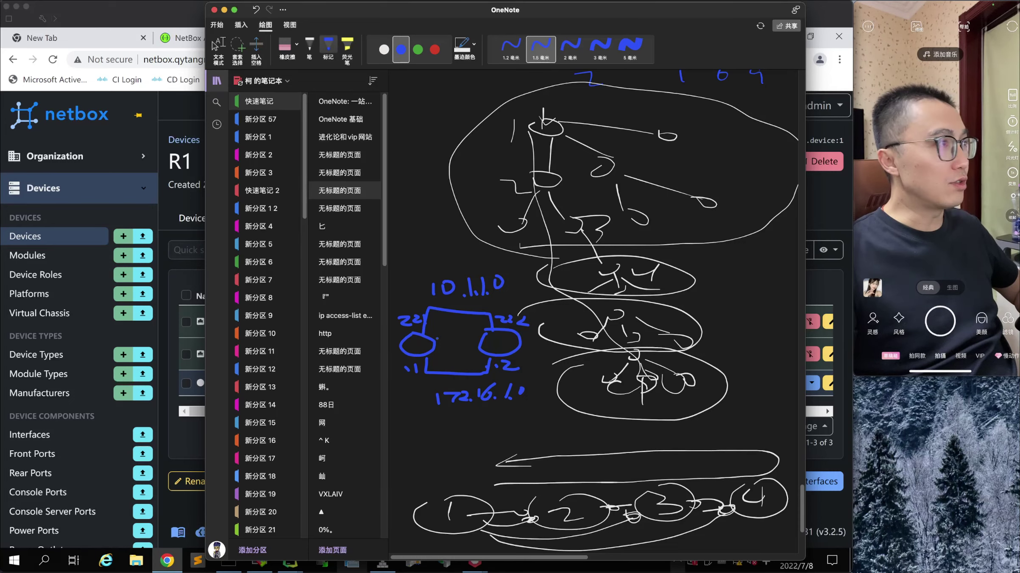
# Step: Switch back to NetBox, view the cable trace of R1's GigabitEthernet1 and request its SVG download
pyautogui.click(234, 9)
pyautogui.click(245, 28)
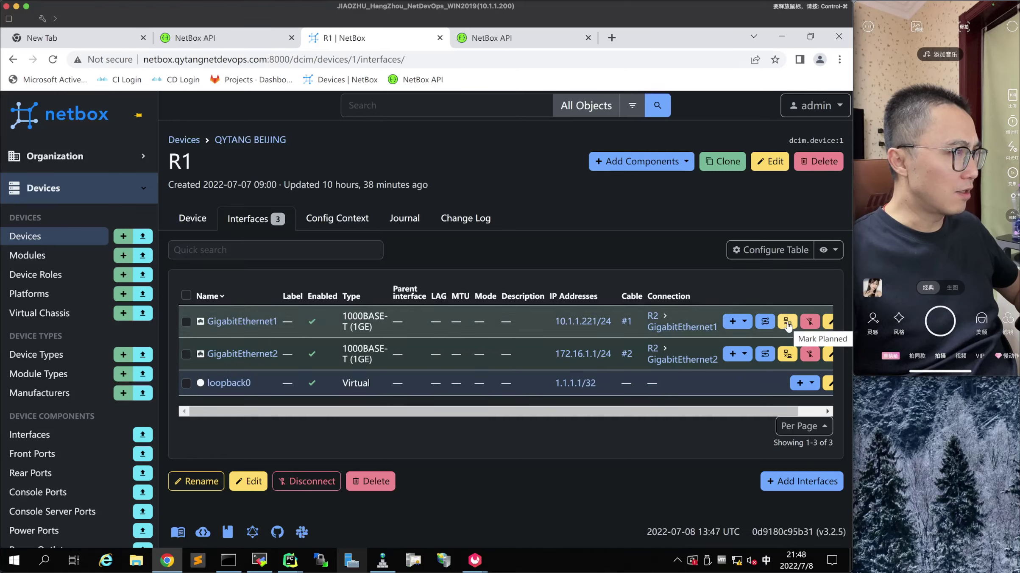
pyautogui.click(765, 323)
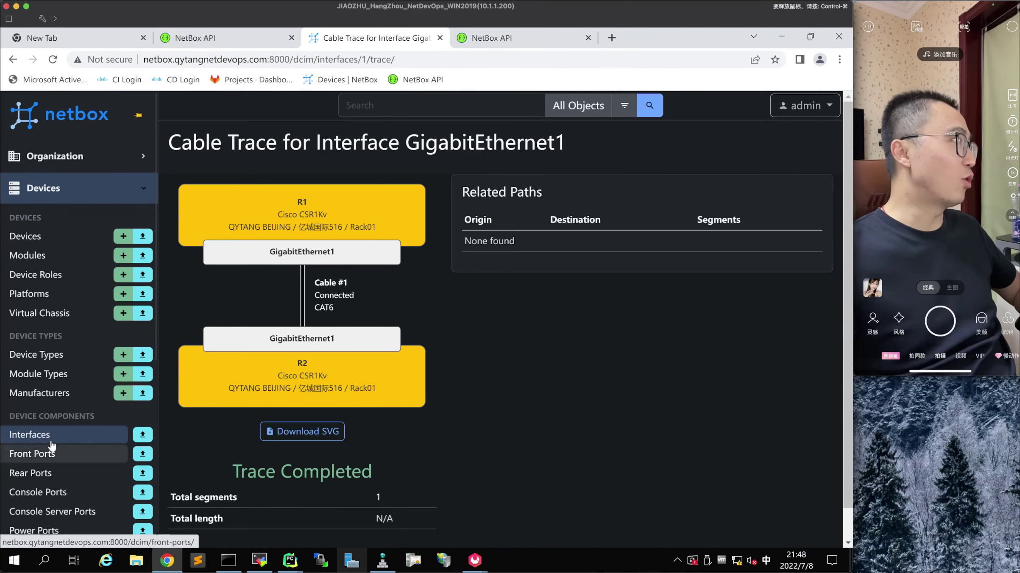
pyautogui.click(312, 440)
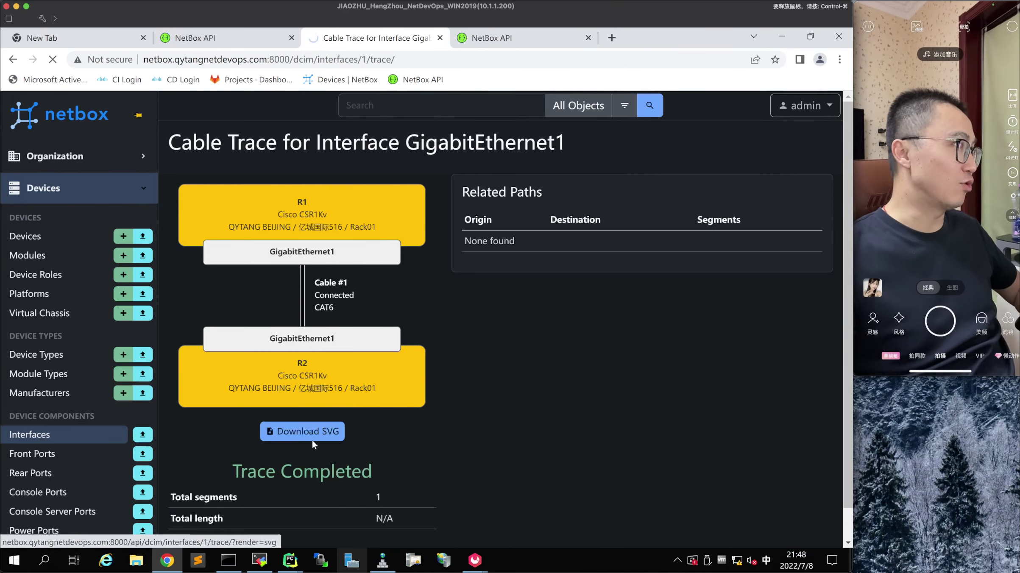
pyautogui.scroll(-1, 423, 435)
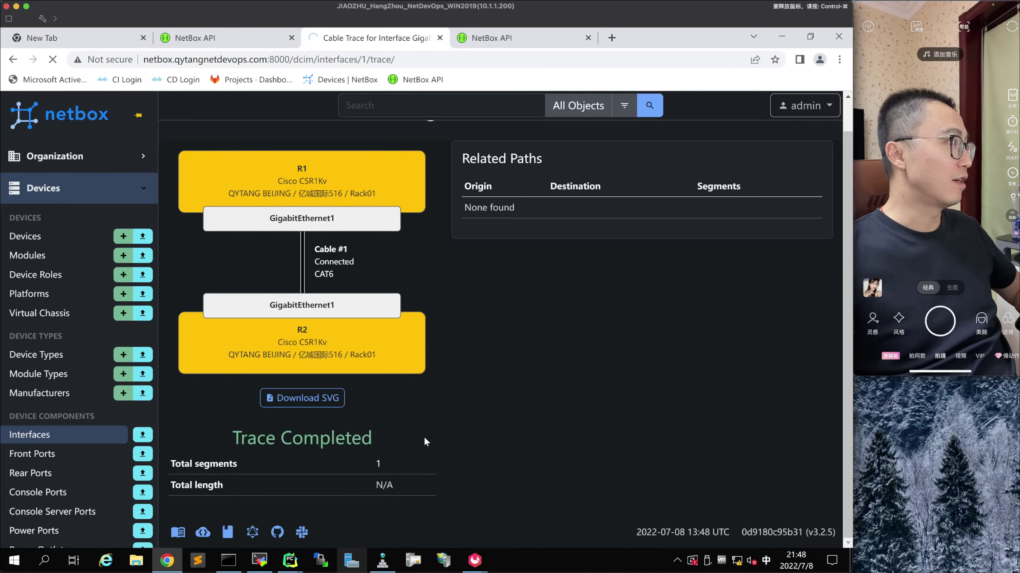
# Step: Look through the list of all device interfaces and the cable list to compare the terminations on R1 and R2
pyautogui.click(95, 434)
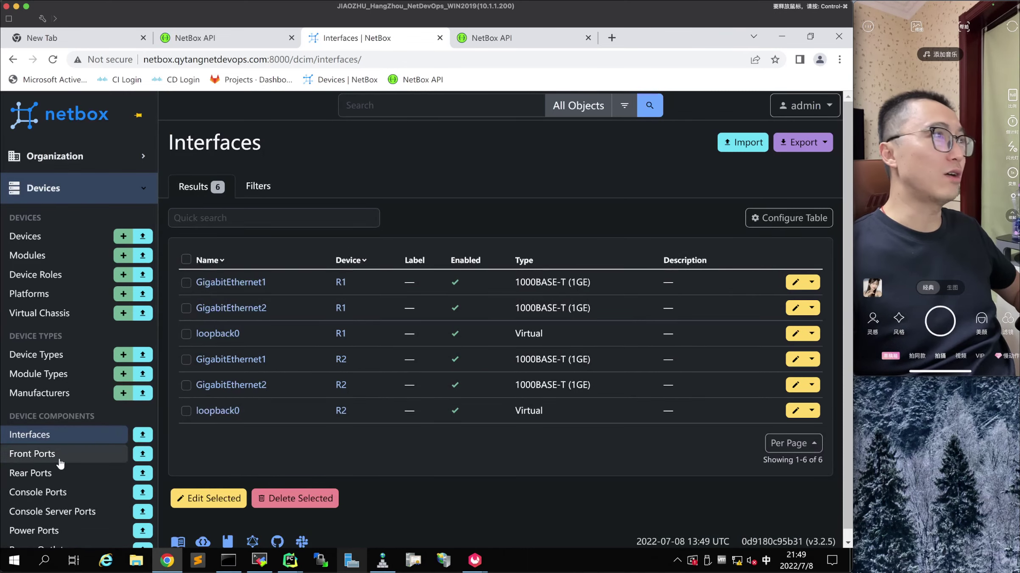
pyautogui.scroll(-6, 68, 458)
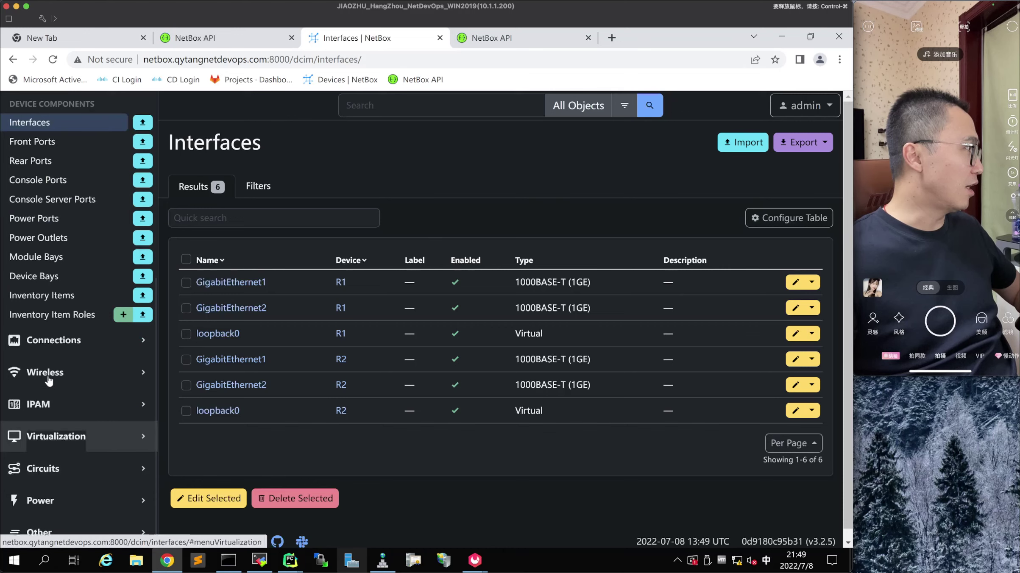
pyautogui.click(68, 342)
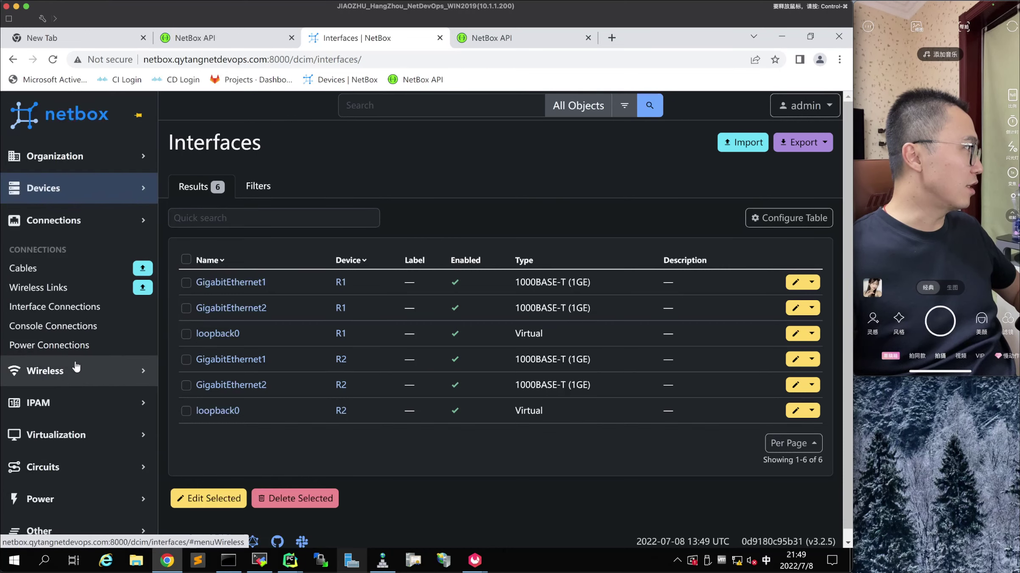
pyautogui.click(24, 267)
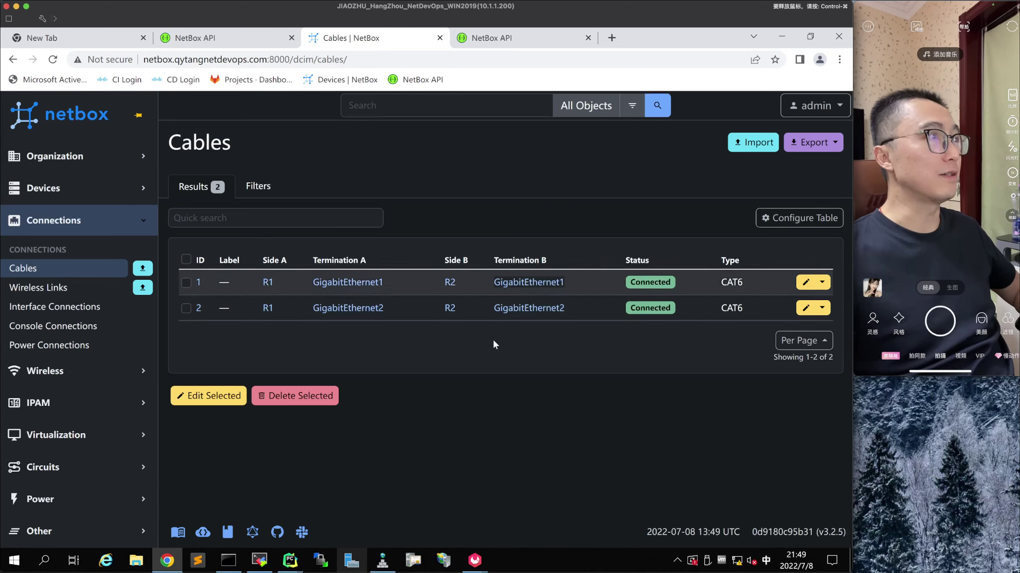
# Step: Go back from the cable list to device R1 and display its interfaces
pyautogui.click(86, 189)
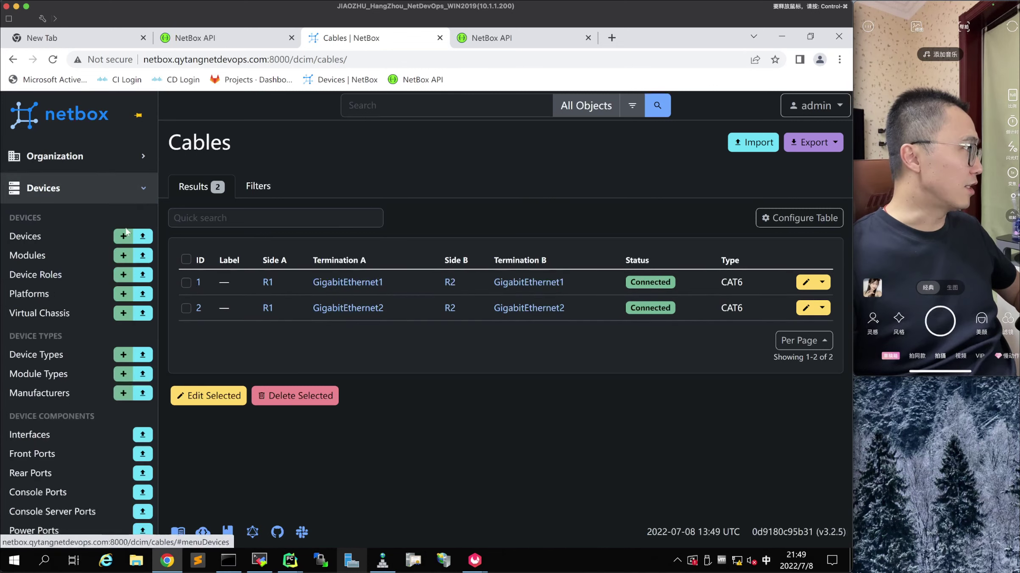
pyautogui.click(27, 237)
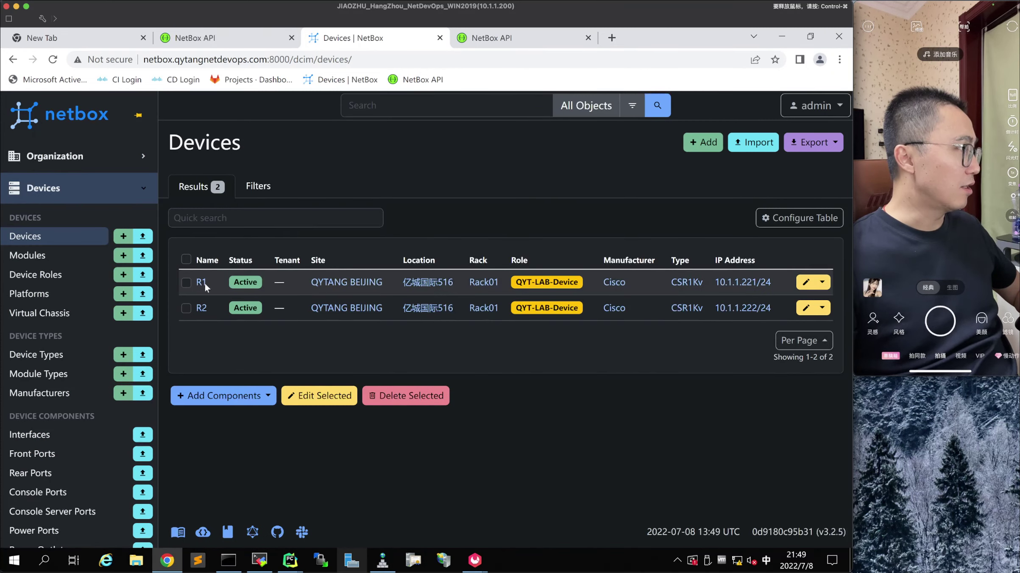
pyautogui.click(204, 283)
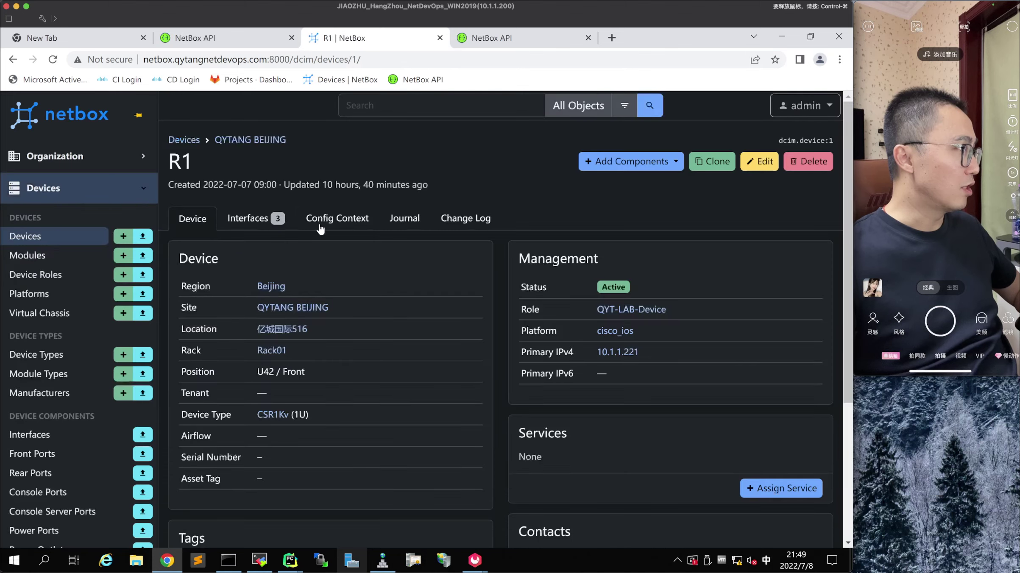
pyautogui.click(255, 219)
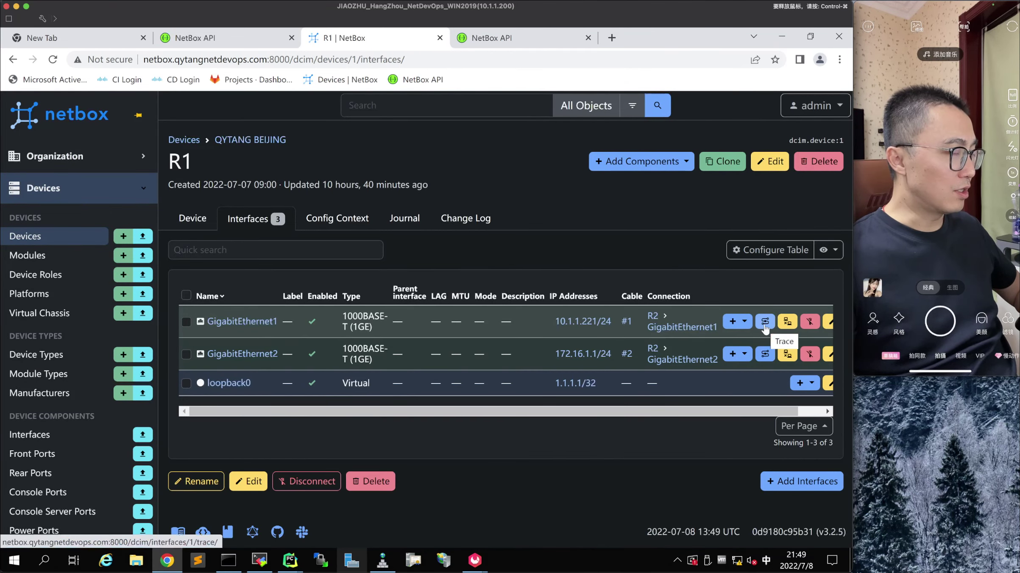
# Step: Check the actions offered for R1's GigabitEthernet1 and trace its cable connection
pyautogui.click(746, 327)
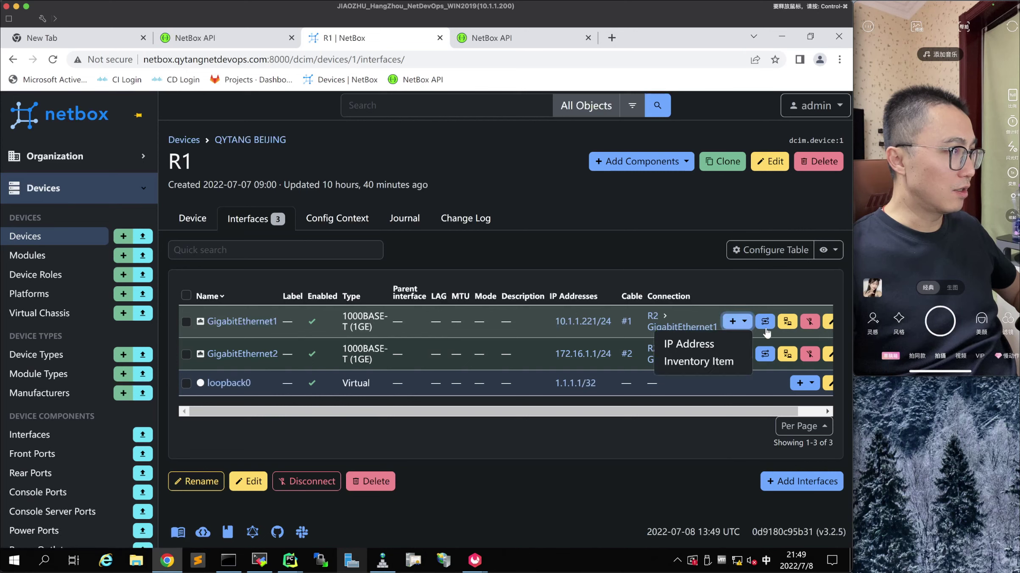
pyautogui.click(777, 295)
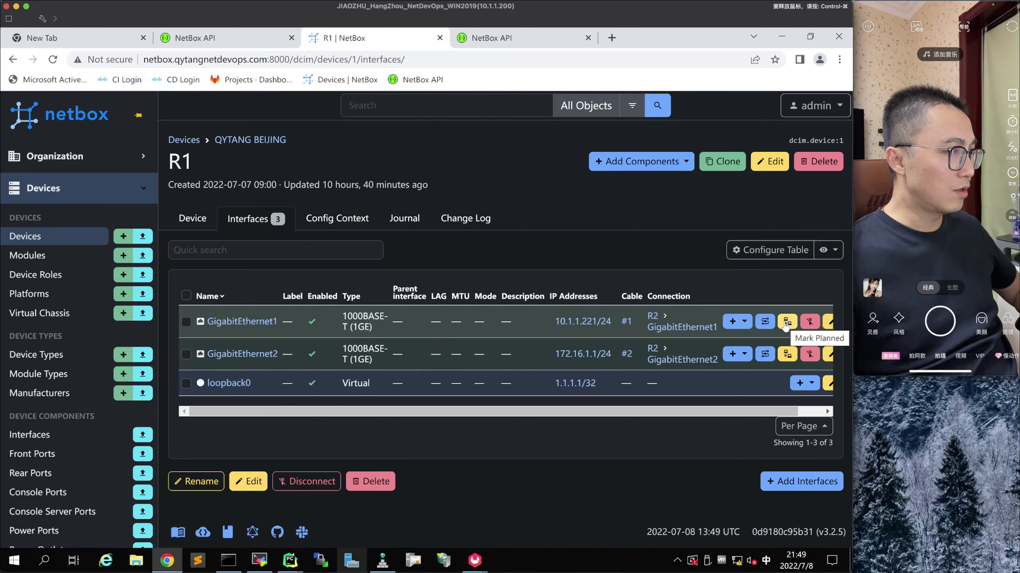
pyautogui.click(817, 411)
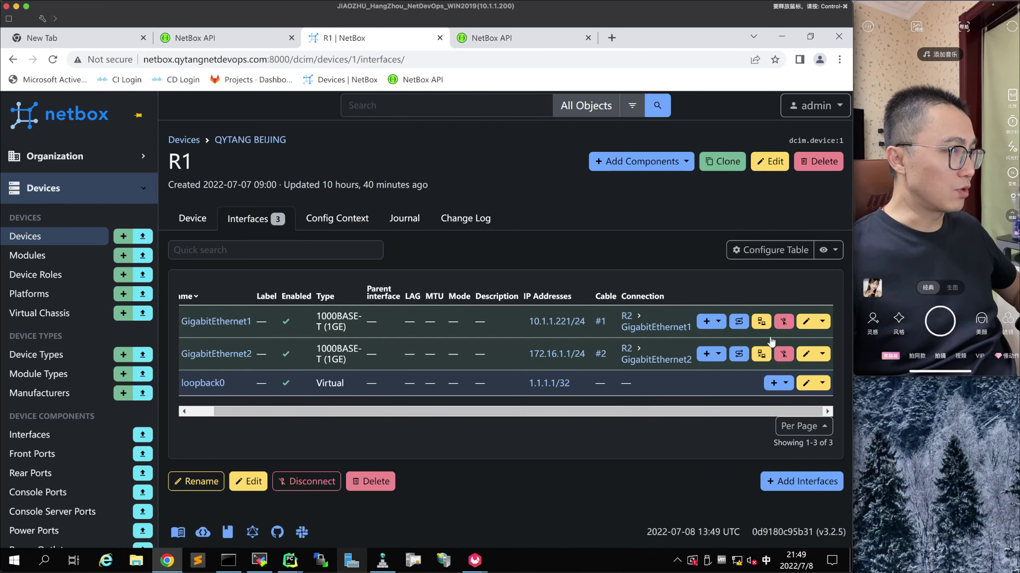
pyautogui.click(740, 321)
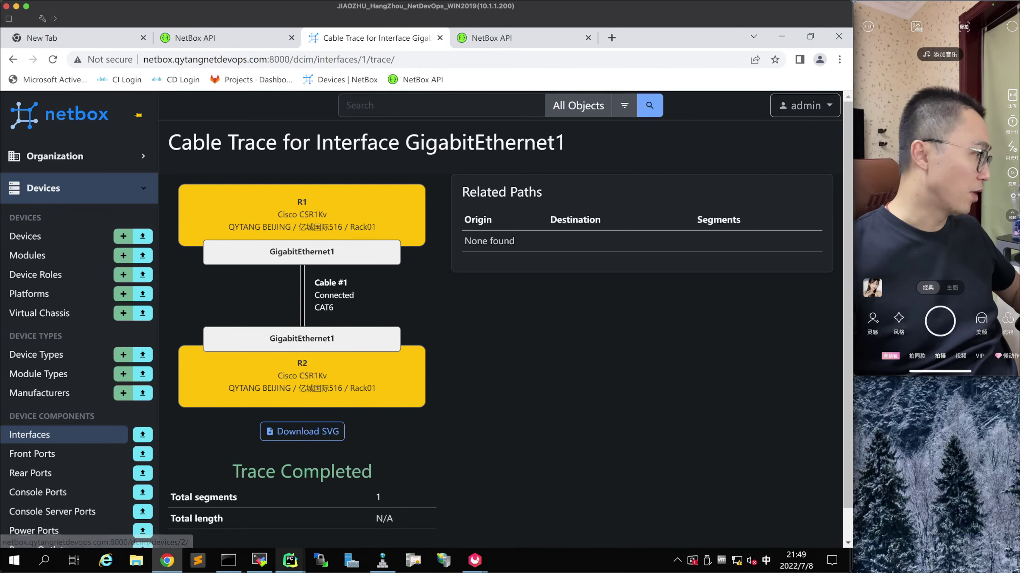
# Step: View the cable list again, and switch to the PowerPoint slide showing the NetBox structure
pyautogui.scroll(-4, 90, 495)
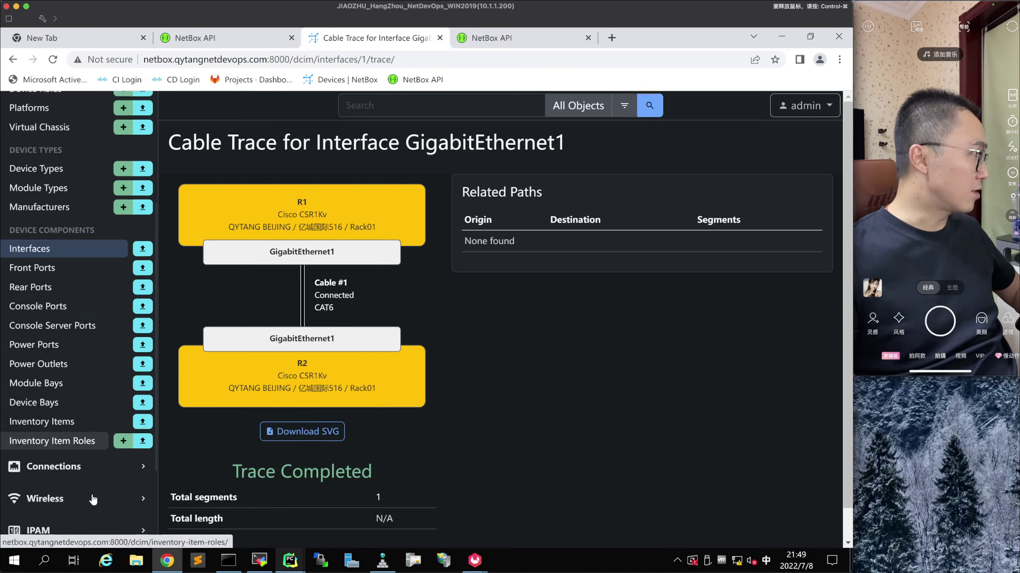
pyautogui.click(79, 466)
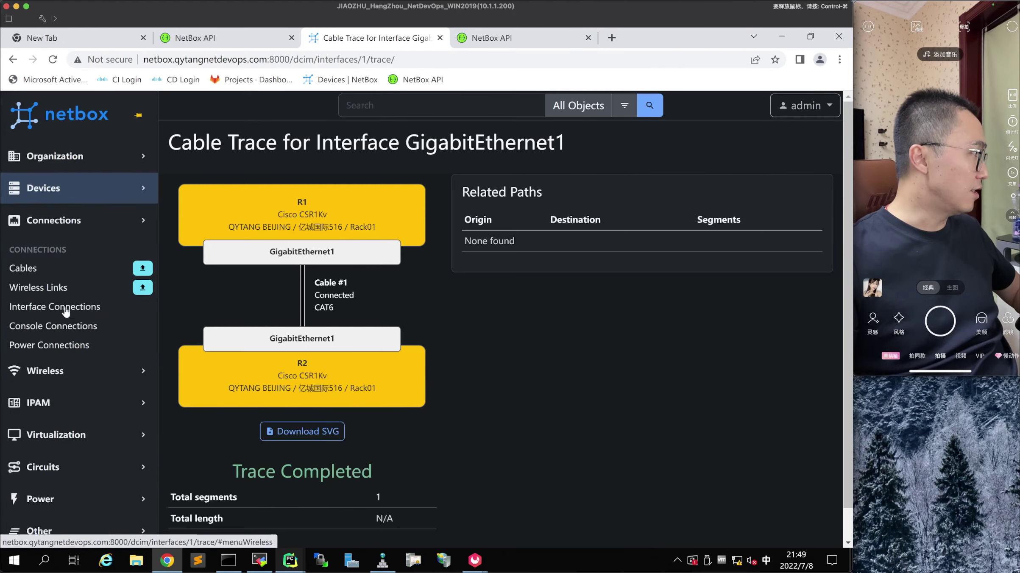
pyautogui.click(55, 271)
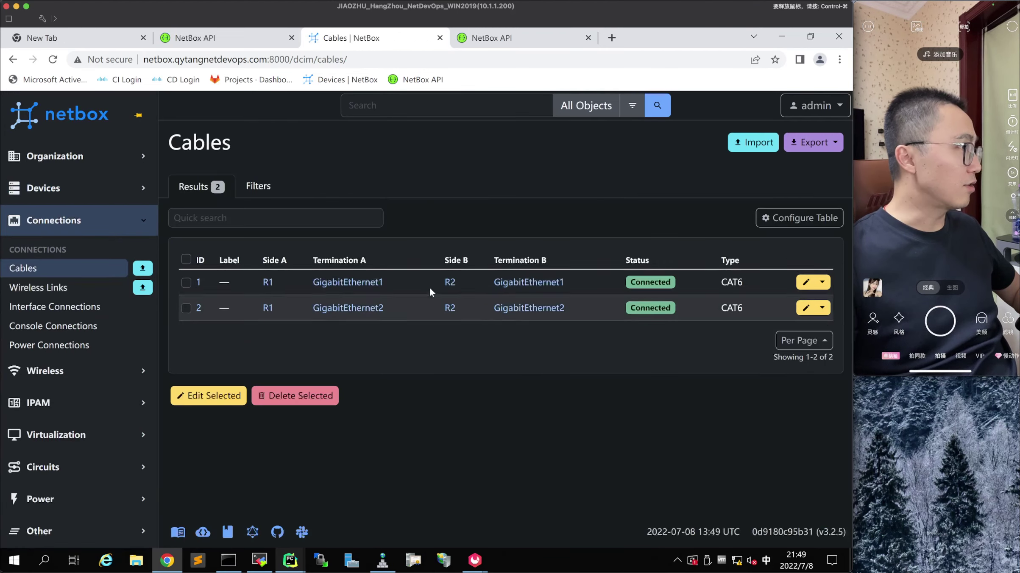
pyautogui.press('super+Tab')
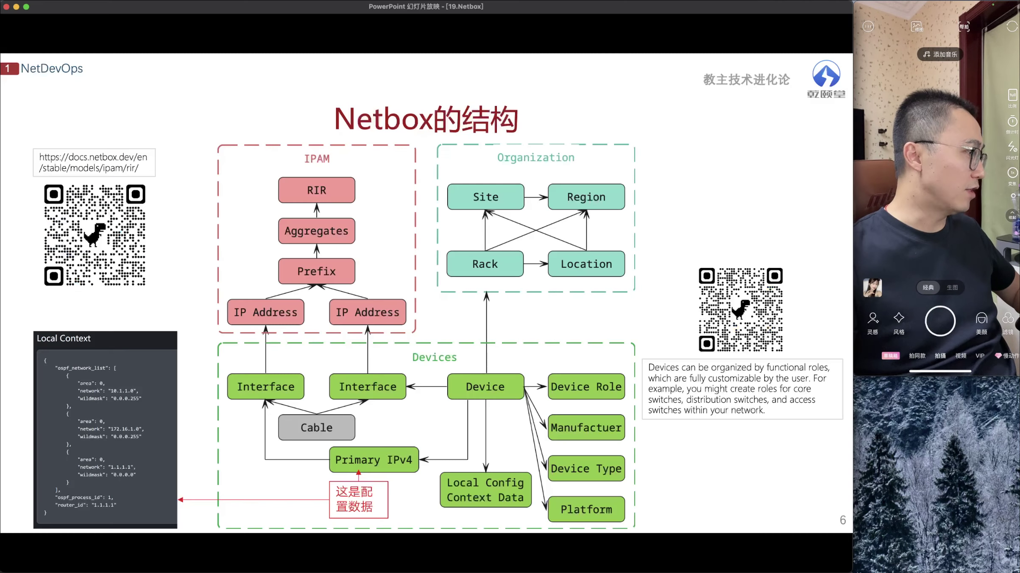